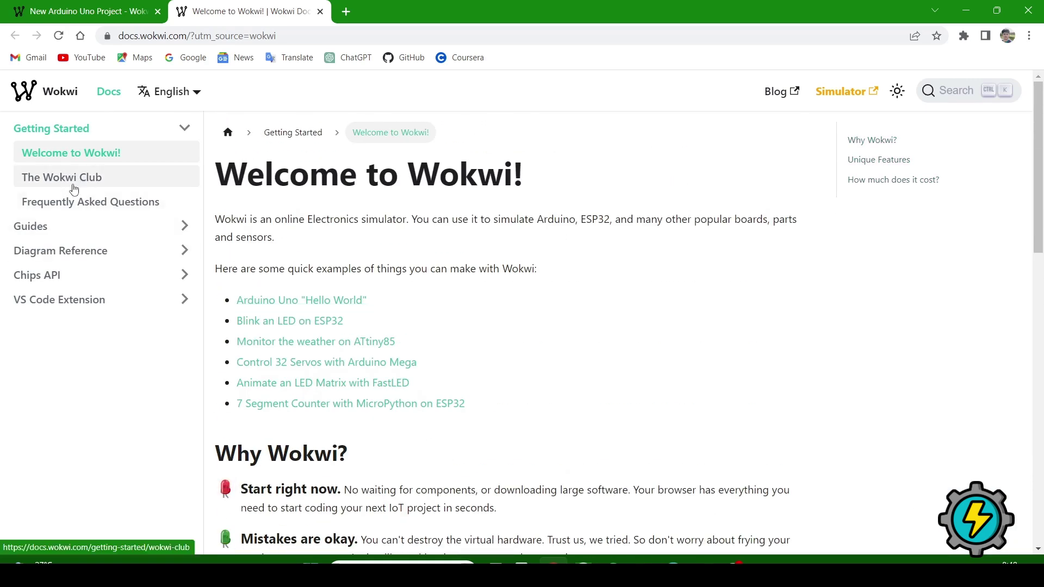
Step: Browse the Guides, Diagram Reference, Chips API and VS Code Extension docs, opening Getting Started
{"action": "left_click", "coordinate": [102, 226]}
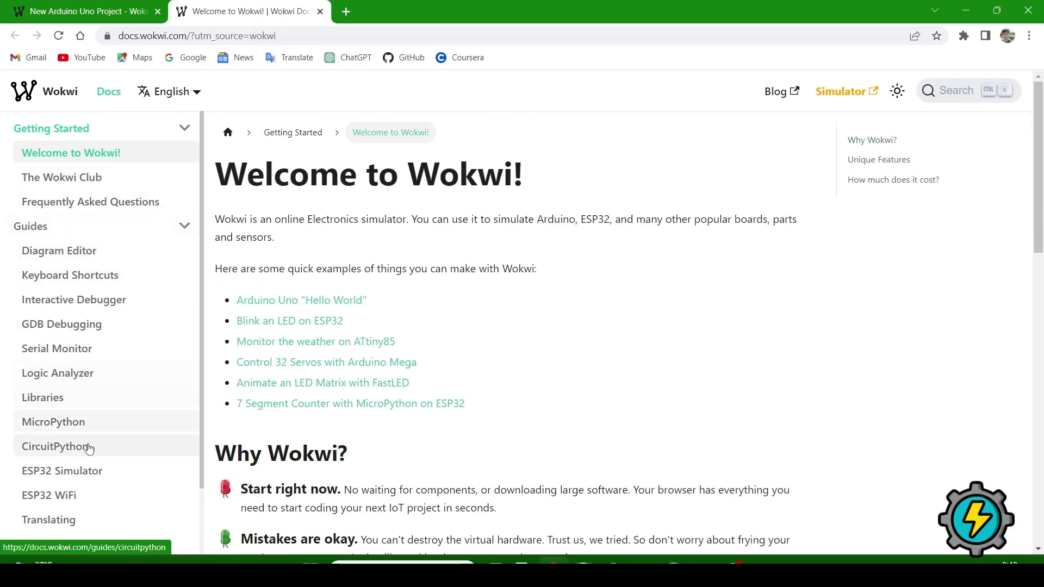
{"action": "left_click", "coordinate": [181, 226]}
{"action": "left_click", "coordinate": [181, 249]}
{"action": "scroll", "coordinate": [105, 378], "scroll_direction": "down", "scroll_amount": 5}
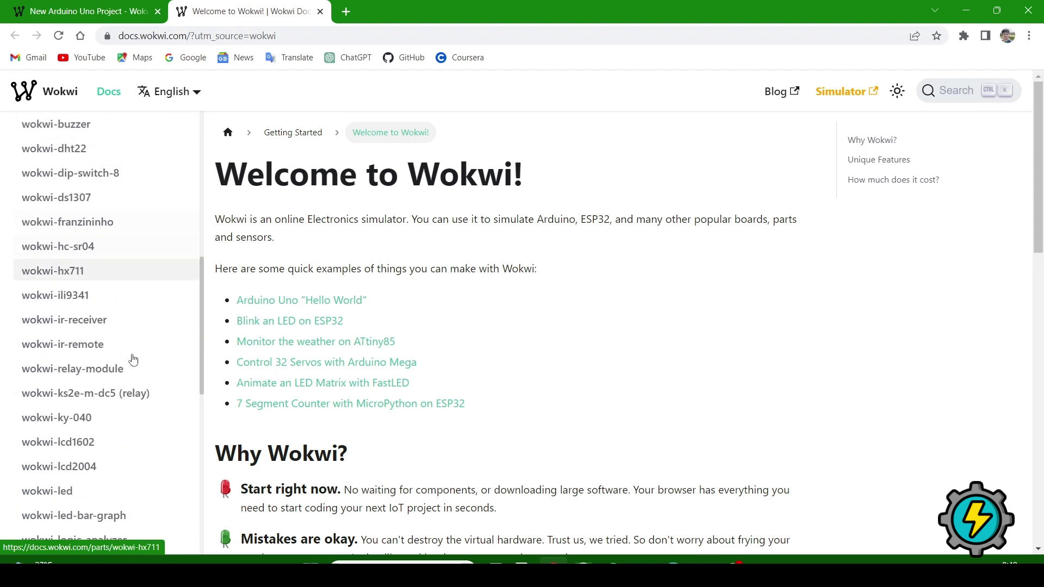
{"action": "scroll", "coordinate": [133, 360], "scroll_direction": "up", "scroll_amount": 5}
{"action": "left_click", "coordinate": [176, 251]}
{"action": "left_click", "coordinate": [179, 274]}
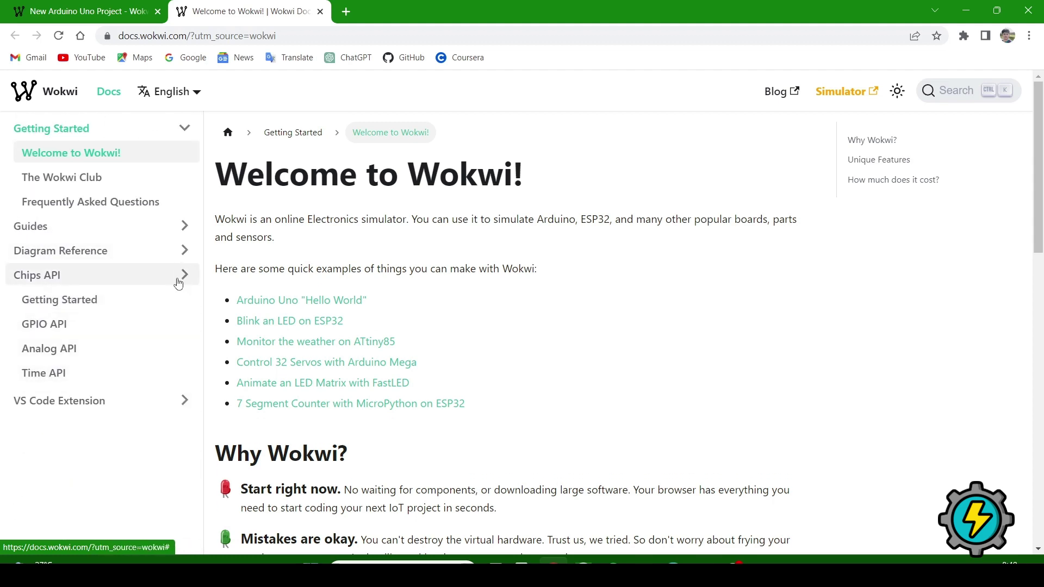
{"action": "left_click", "coordinate": [59, 299]}
{"action": "left_click", "coordinate": [60, 323]}
{"action": "scroll", "coordinate": [470, 367], "scroll_direction": "down", "scroll_amount": 5}
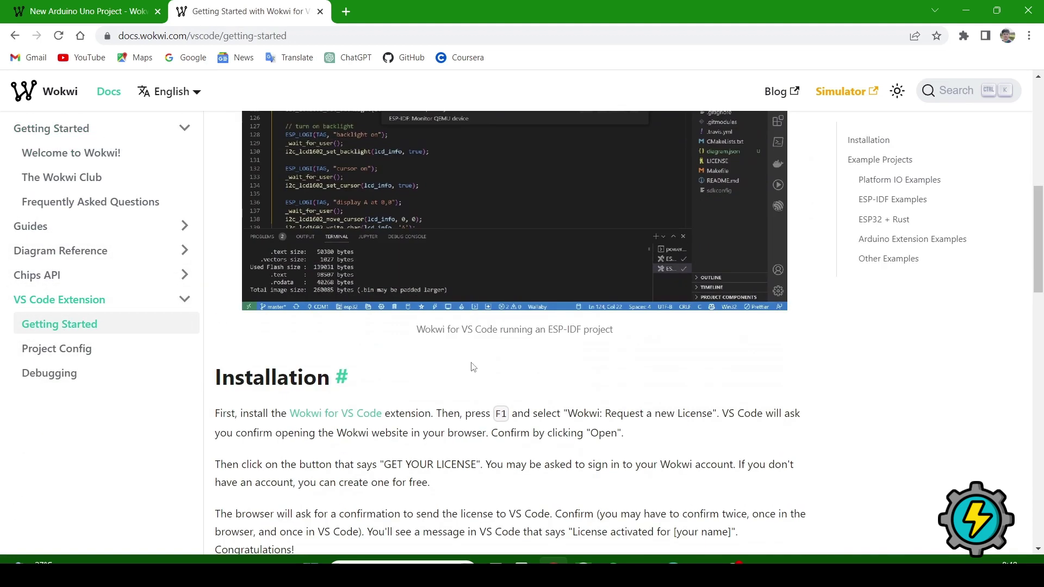
{"action": "scroll", "coordinate": [451, 372], "scroll_direction": "down", "scroll_amount": 10}
{"action": "scroll", "coordinate": [333, 356], "scroll_direction": "up", "scroll_amount": 10}
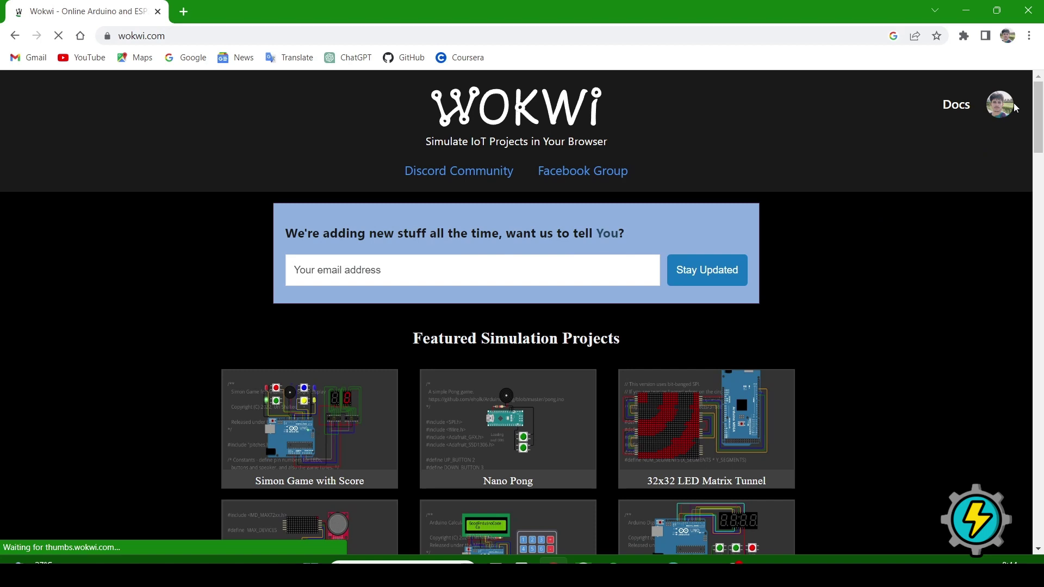
Step: Open and then close the account avatar menu on the Wokwi home page
{"action": "left_click", "coordinate": [1001, 107]}
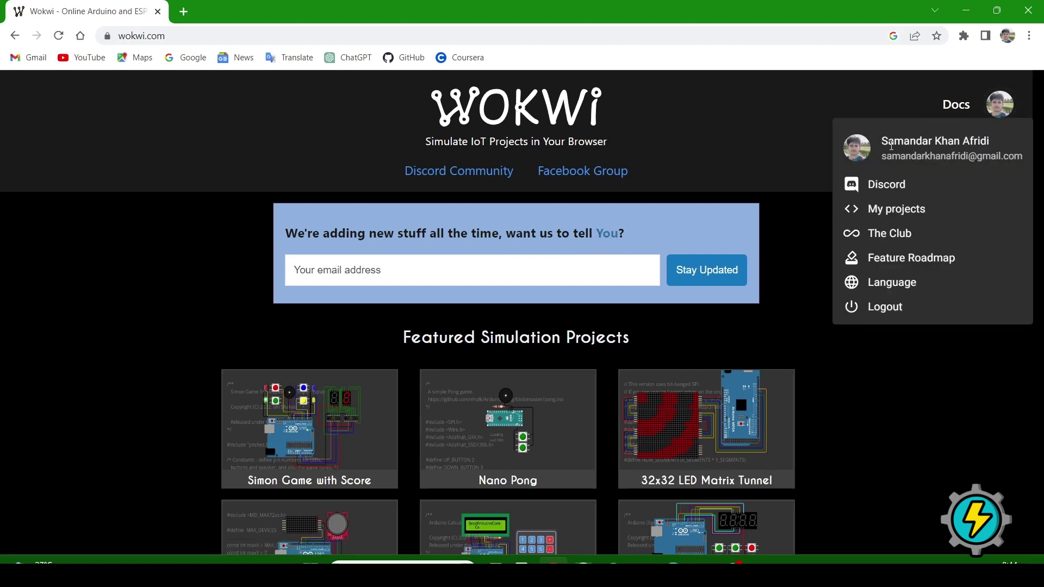
{"action": "left_click", "coordinate": [733, 148]}
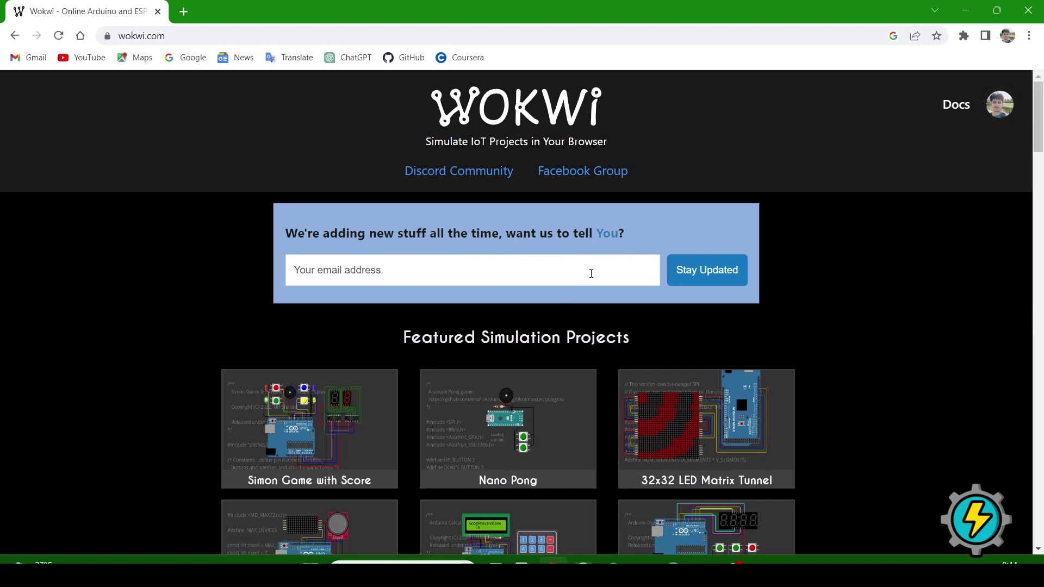
{"action": "scroll", "coordinate": [555, 257], "scroll_direction": "down", "scroll_amount": 3}
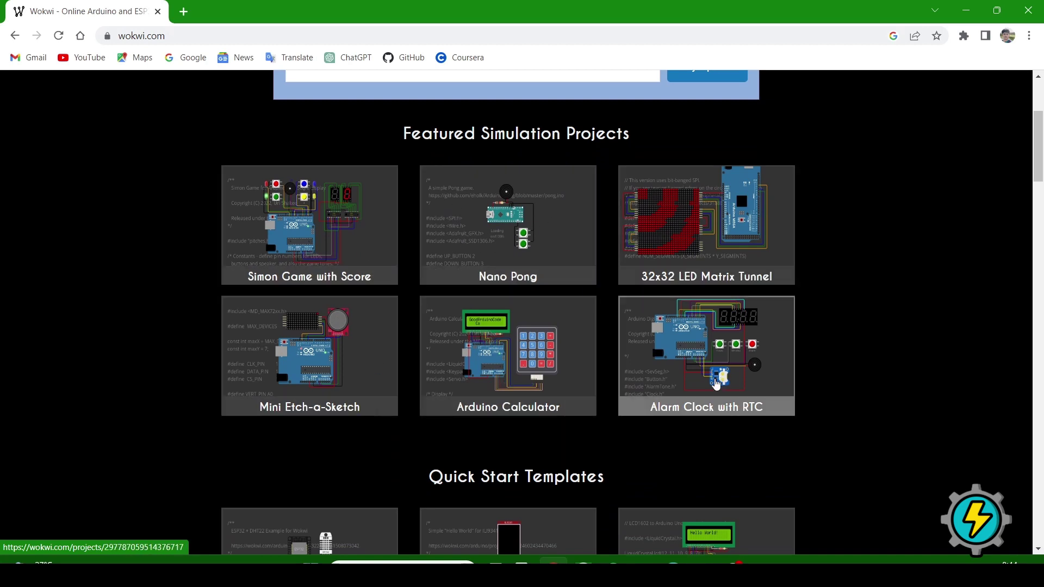
{"action": "scroll", "coordinate": [545, 361], "scroll_direction": "down", "scroll_amount": 2}
{"action": "scroll", "coordinate": [548, 364], "scroll_direction": "down", "scroll_amount": 1}
{"action": "scroll", "coordinate": [550, 367], "scroll_direction": "down", "scroll_amount": 2}
{"action": "scroll", "coordinate": [551, 367], "scroll_direction": "down", "scroll_amount": 1}
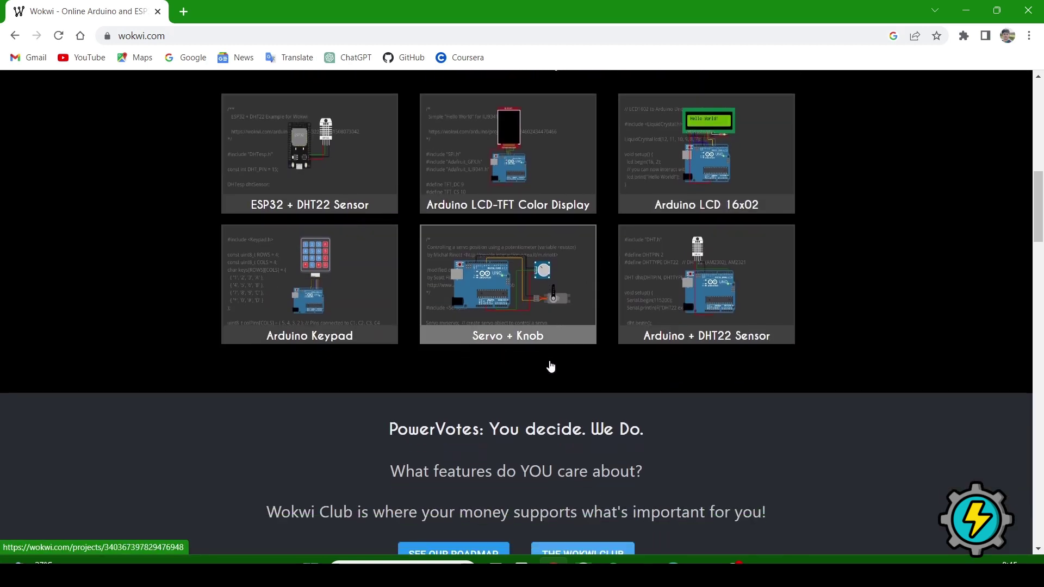
{"action": "scroll", "coordinate": [551, 368], "scroll_direction": "down", "scroll_amount": 1}
{"action": "scroll", "coordinate": [553, 356], "scroll_direction": "down", "scroll_amount": 1}
{"action": "scroll", "coordinate": [552, 359], "scroll_direction": "down", "scroll_amount": 1}
{"action": "scroll", "coordinate": [552, 362], "scroll_direction": "down", "scroll_amount": 2}
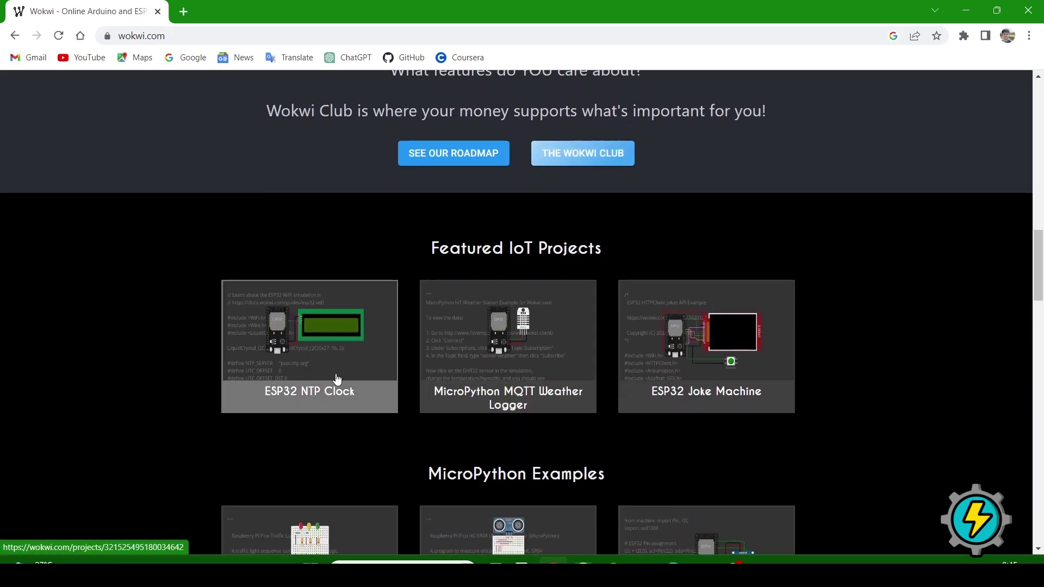
{"action": "scroll", "coordinate": [652, 454], "scroll_direction": "down", "scroll_amount": 1}
{"action": "scroll", "coordinate": [517, 397], "scroll_direction": "down", "scroll_amount": 2}
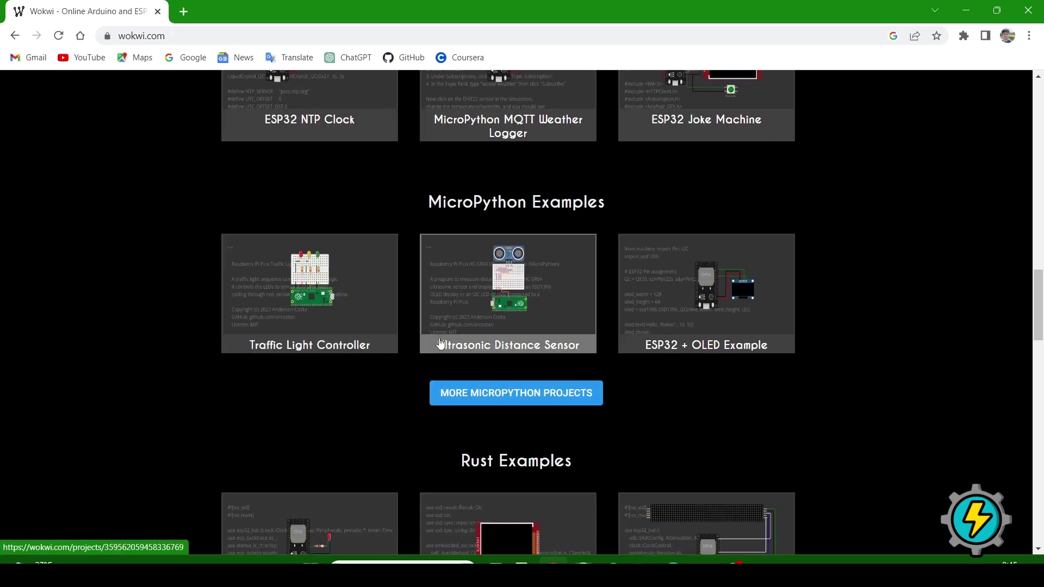
{"action": "scroll", "coordinate": [574, 343], "scroll_direction": "down", "scroll_amount": 2}
{"action": "scroll", "coordinate": [478, 345], "scroll_direction": "down", "scroll_amount": 1}
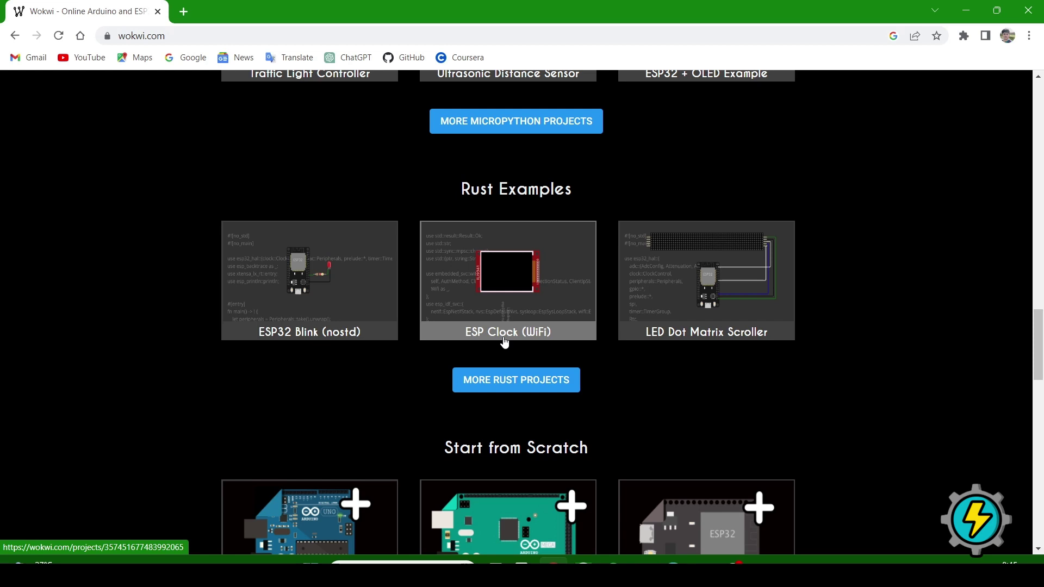
{"action": "scroll", "coordinate": [478, 349], "scroll_direction": "down", "scroll_amount": 1}
{"action": "scroll", "coordinate": [431, 357], "scroll_direction": "down", "scroll_amount": 2}
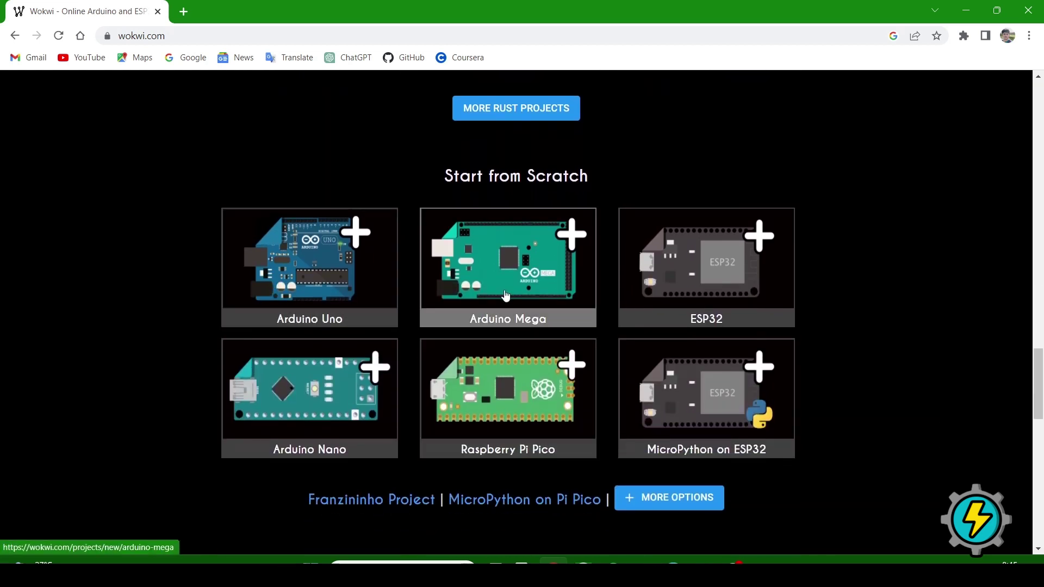
{"action": "scroll", "coordinate": [668, 415], "scroll_direction": "down", "scroll_amount": 2}
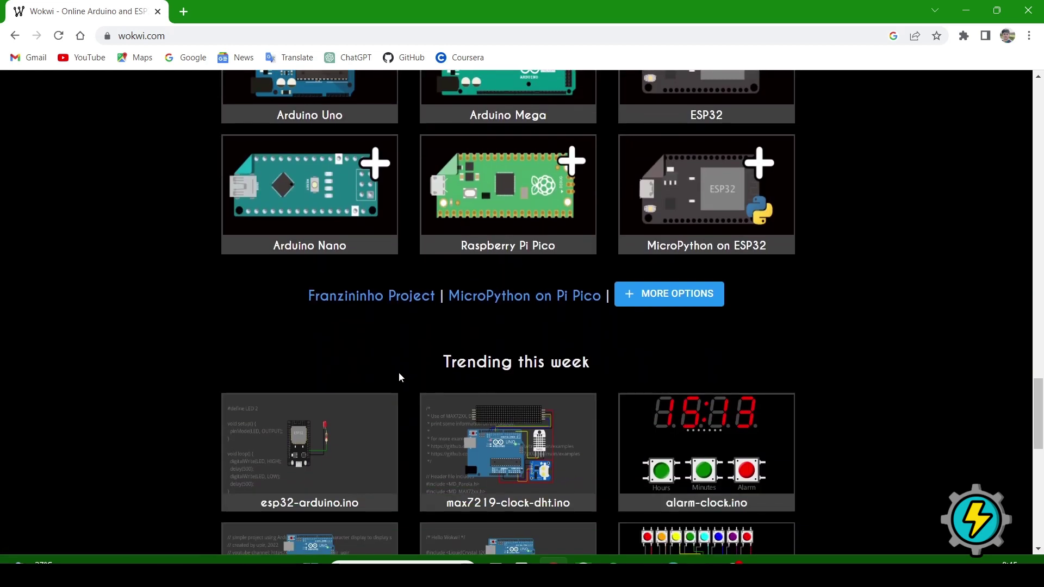
{"action": "scroll", "coordinate": [398, 377], "scroll_direction": "down", "scroll_amount": 2}
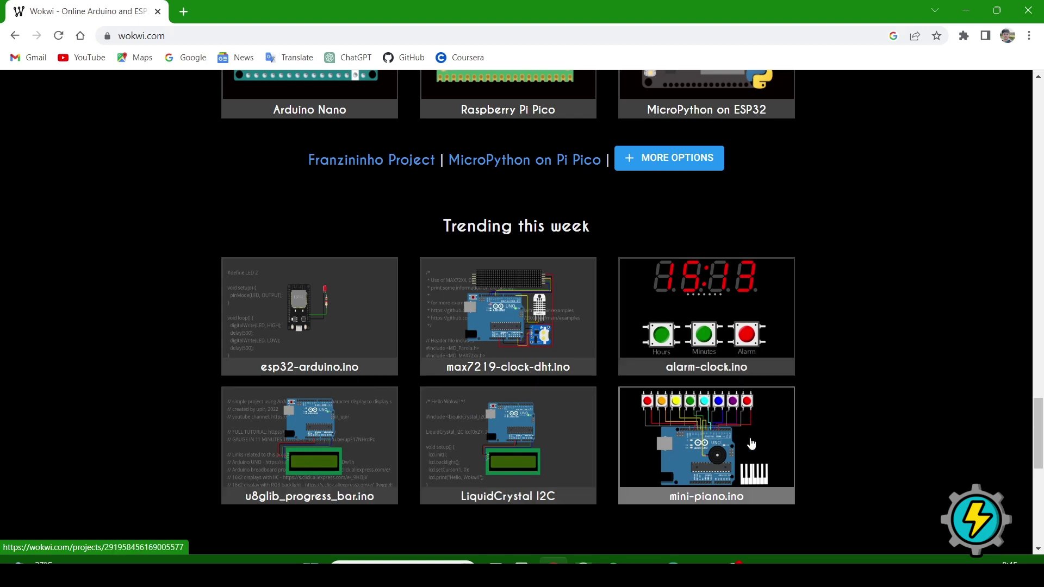
{"action": "scroll", "coordinate": [751, 444], "scroll_direction": "down", "scroll_amount": 2}
{"action": "scroll", "coordinate": [720, 439], "scroll_direction": "down", "scroll_amount": 2}
{"action": "scroll", "coordinate": [653, 409], "scroll_direction": "down", "scroll_amount": 1}
{"action": "scroll", "coordinate": [587, 368], "scroll_direction": "down", "scroll_amount": 1}
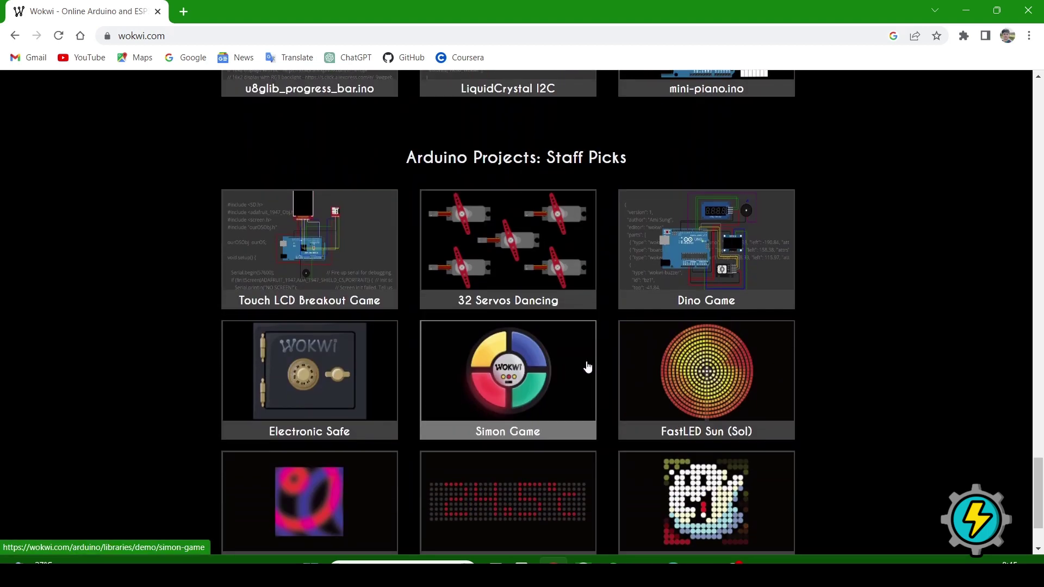
{"action": "scroll", "coordinate": [536, 416], "scroll_direction": "down", "scroll_amount": 1}
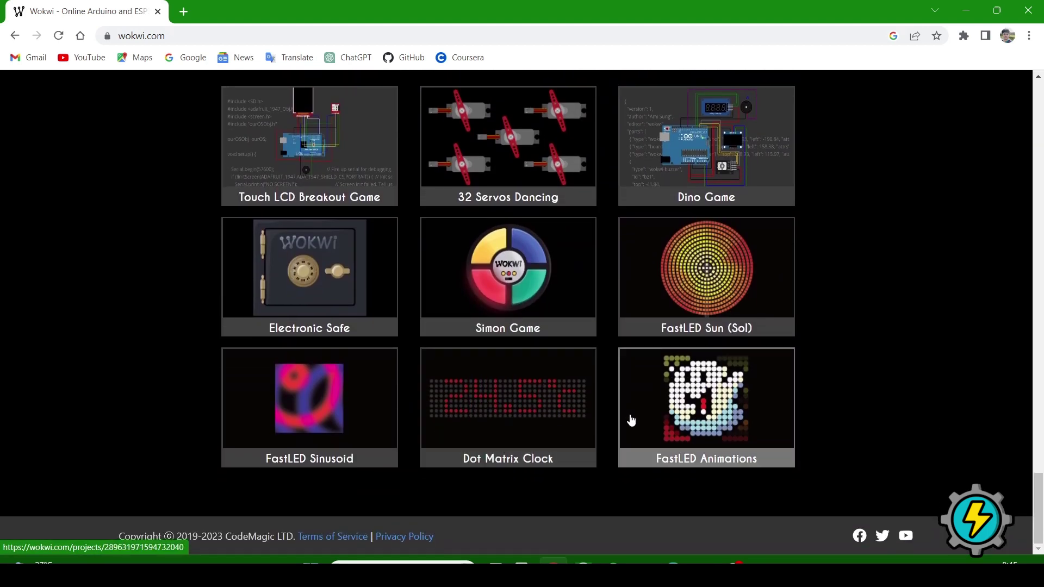
{"action": "scroll", "coordinate": [628, 422], "scroll_direction": "up", "scroll_amount": 1}
{"action": "scroll", "coordinate": [587, 345], "scroll_direction": "up", "scroll_amount": 6}
{"action": "scroll", "coordinate": [557, 353], "scroll_direction": "up", "scroll_amount": 5}
{"action": "scroll", "coordinate": [557, 354], "scroll_direction": "up", "scroll_amount": 6}
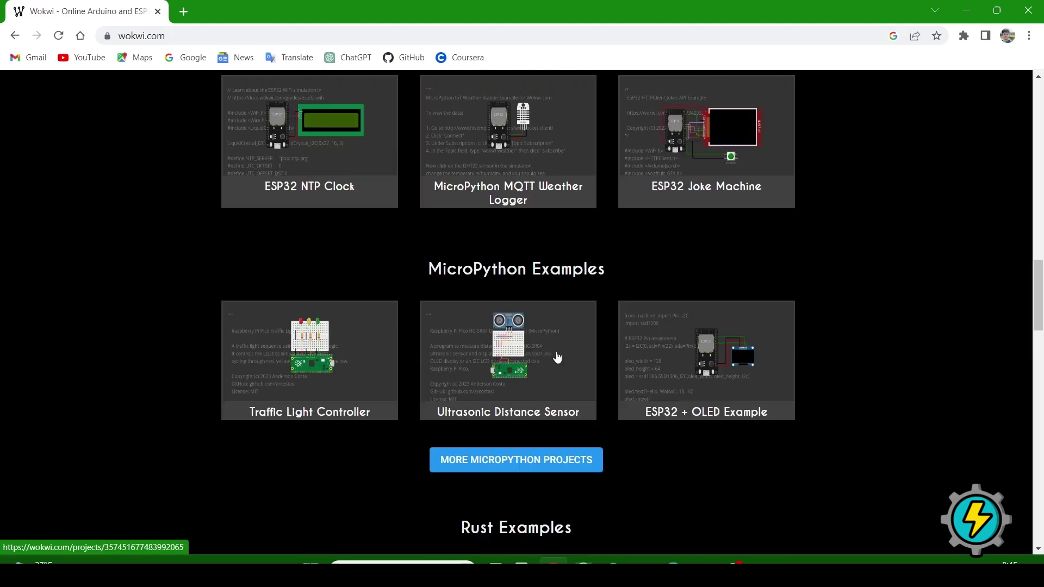
{"action": "scroll", "coordinate": [559, 362], "scroll_direction": "up", "scroll_amount": 6}
{"action": "scroll", "coordinate": [568, 367], "scroll_direction": "up", "scroll_amount": 5}
{"action": "scroll", "coordinate": [616, 343], "scroll_direction": "up", "scroll_amount": 3}
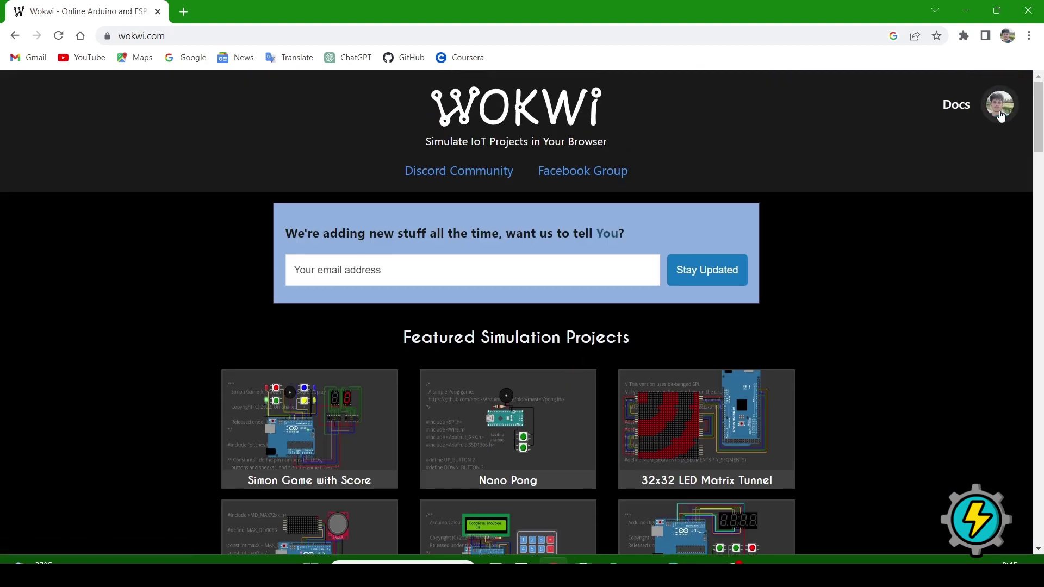
Step: From My projects in the account menu, start a new Arduino Uno project
{"action": "left_click", "coordinate": [999, 105]}
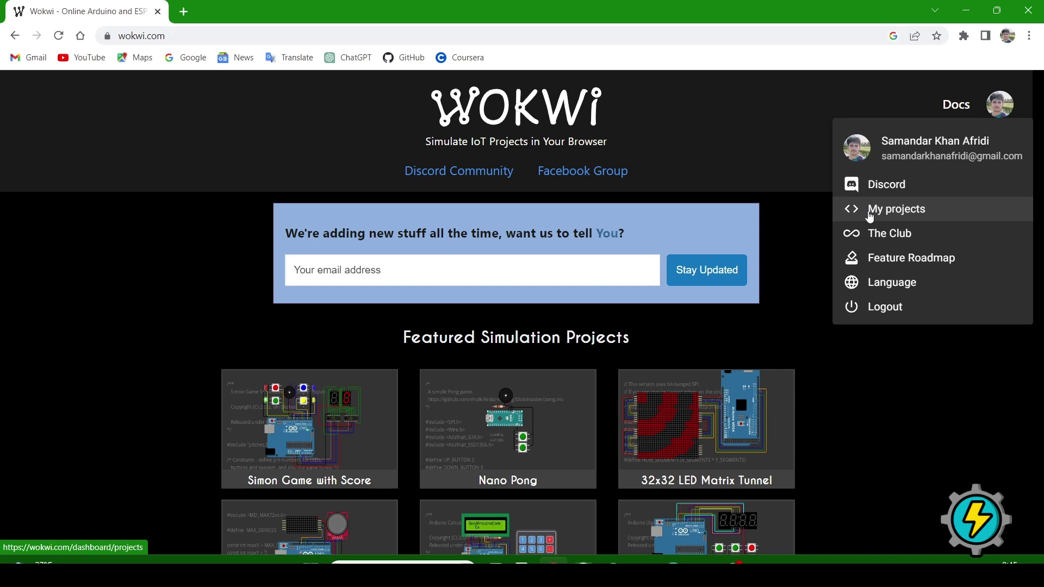
{"action": "left_click", "coordinate": [870, 213]}
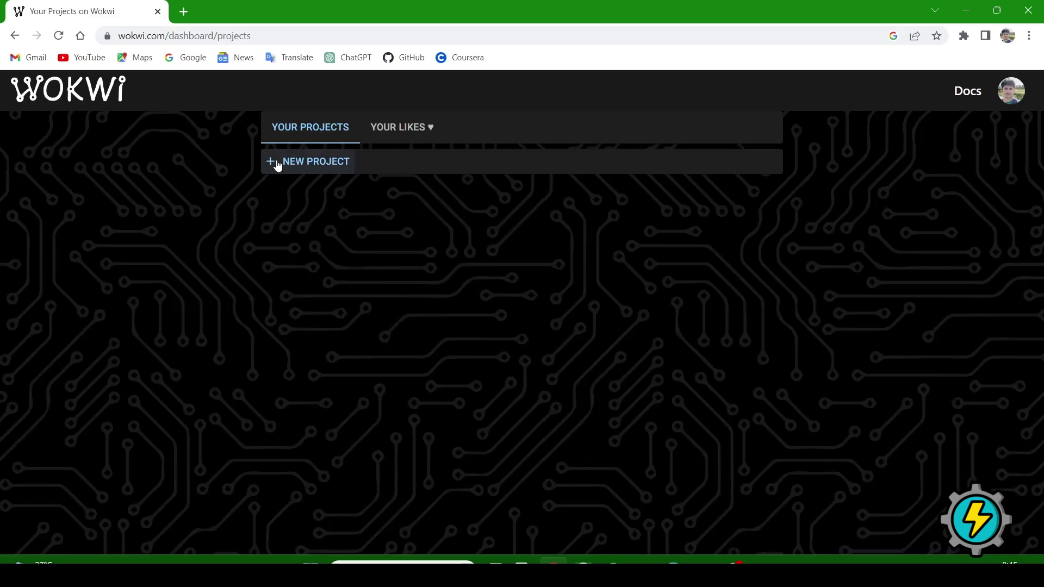
{"action": "left_click", "coordinate": [311, 171]}
{"action": "left_click", "coordinate": [322, 99]}
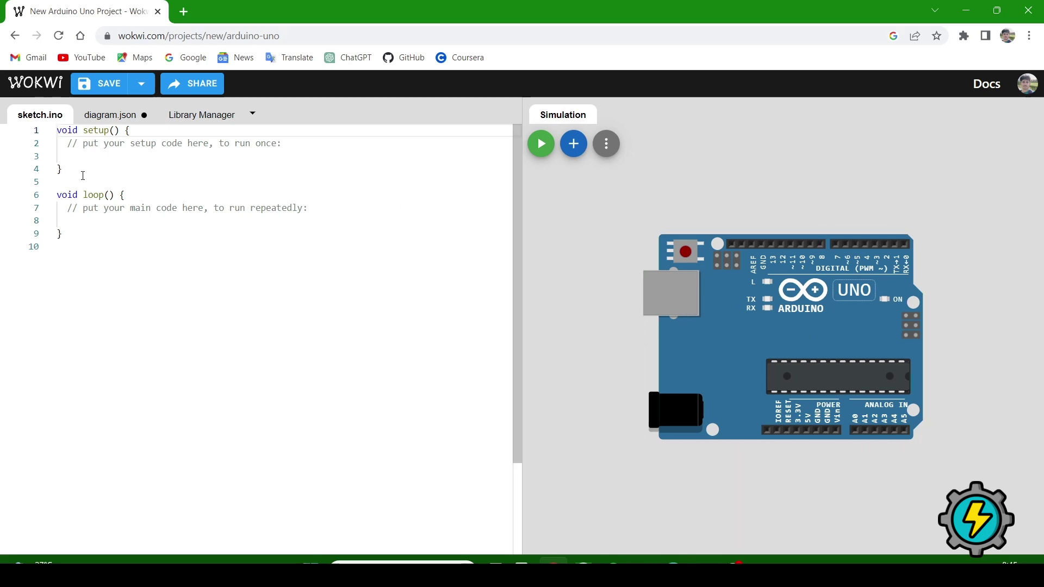
Step: Add a blank top line and complete pinMode(13, OUTPUT) in setup using autocomplete
{"action": "key", "text": "Return"}
{"action": "key", "text": "Up"}
{"action": "type", "text": "int "}
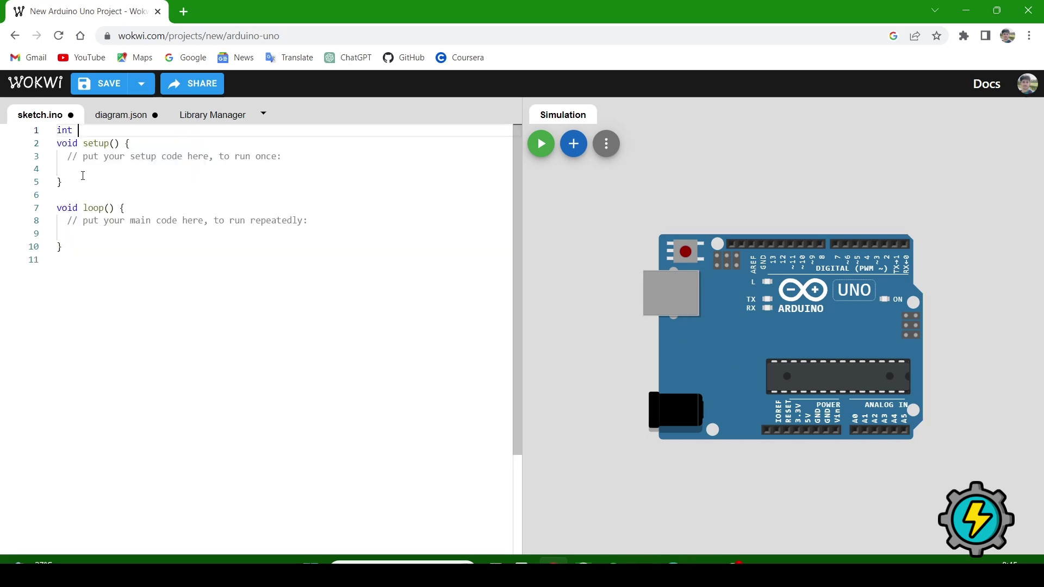
{"action": "type", "text": "led"}
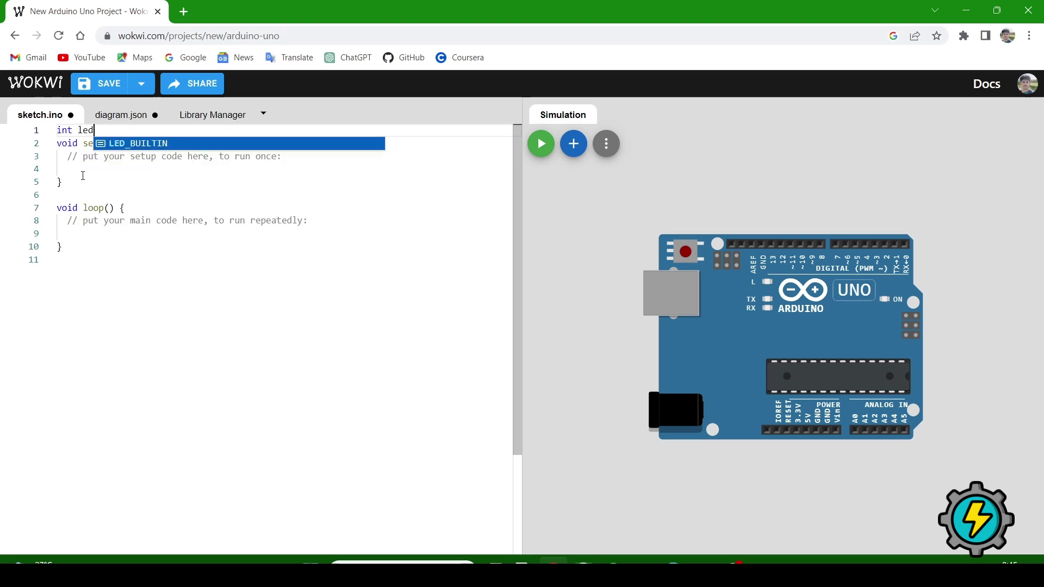
{"action": "type", "text": "=13;"}
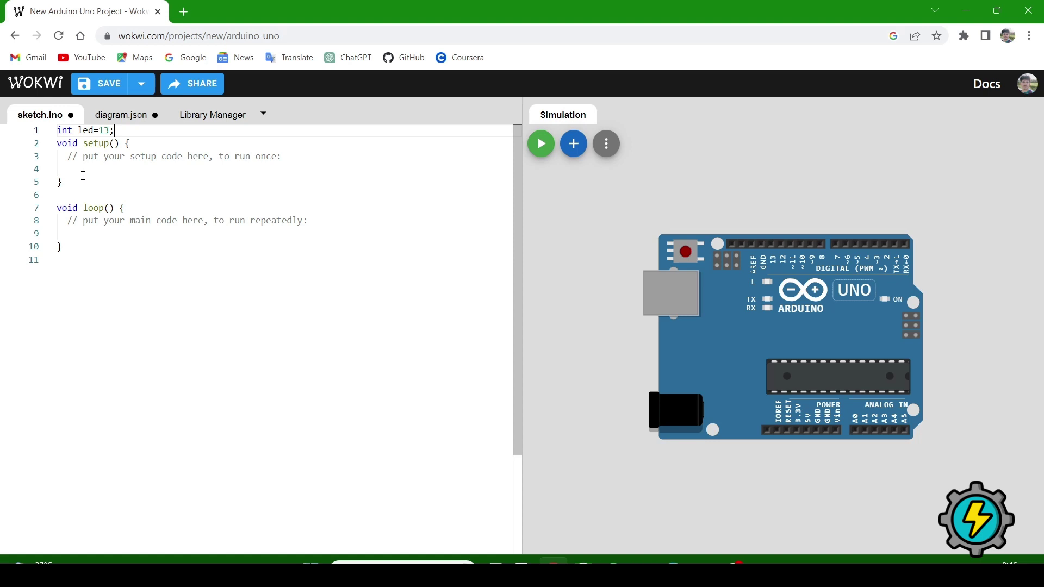
{"action": "left_click", "coordinate": [114, 166]}
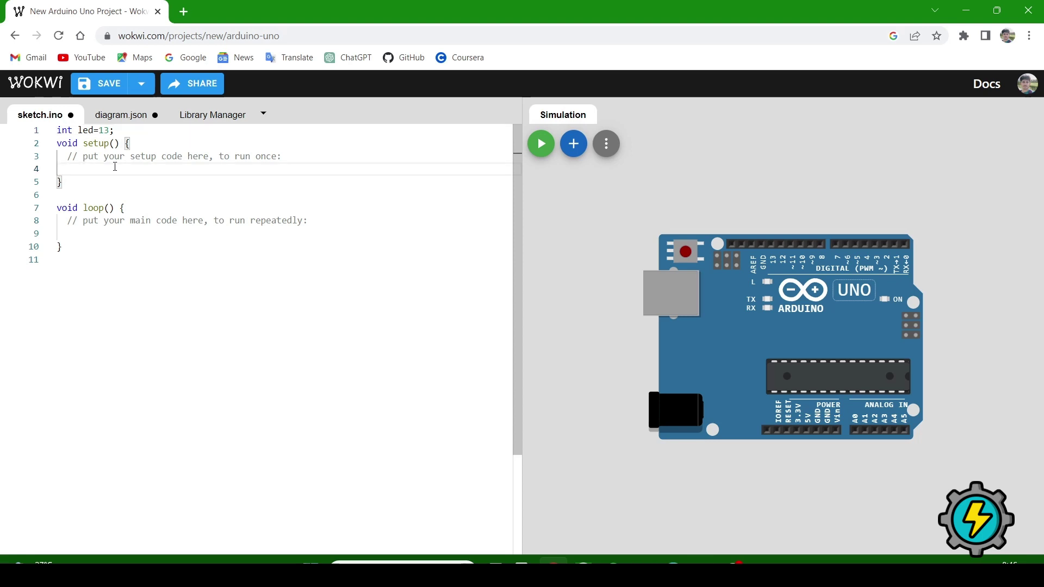
{"action": "type", "text": "pinM"}
{"action": "key", "text": "Return"}
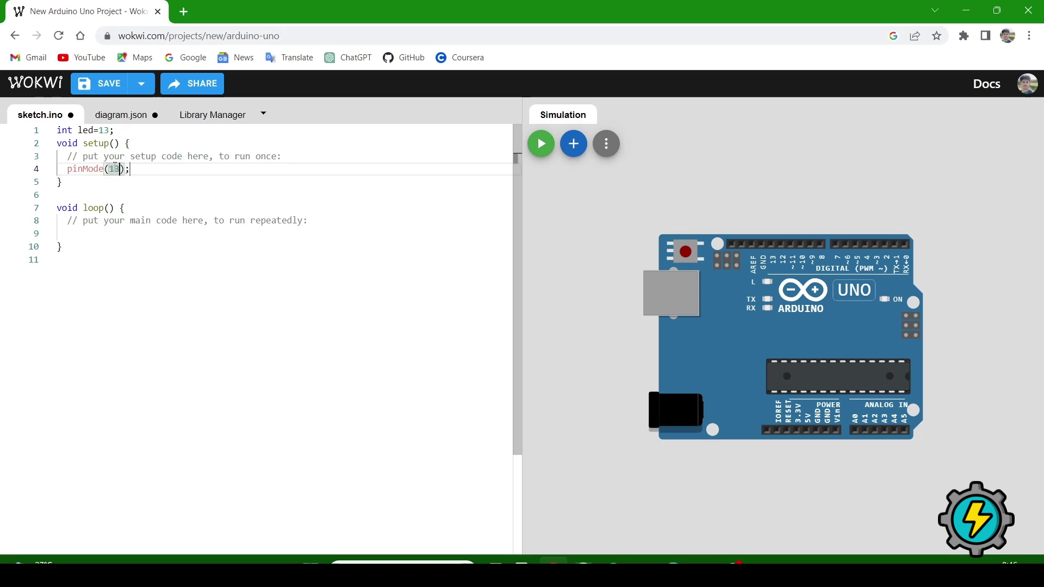
{"action": "type", "text": ",OUT"}
{"action": "key", "text": "Return"}
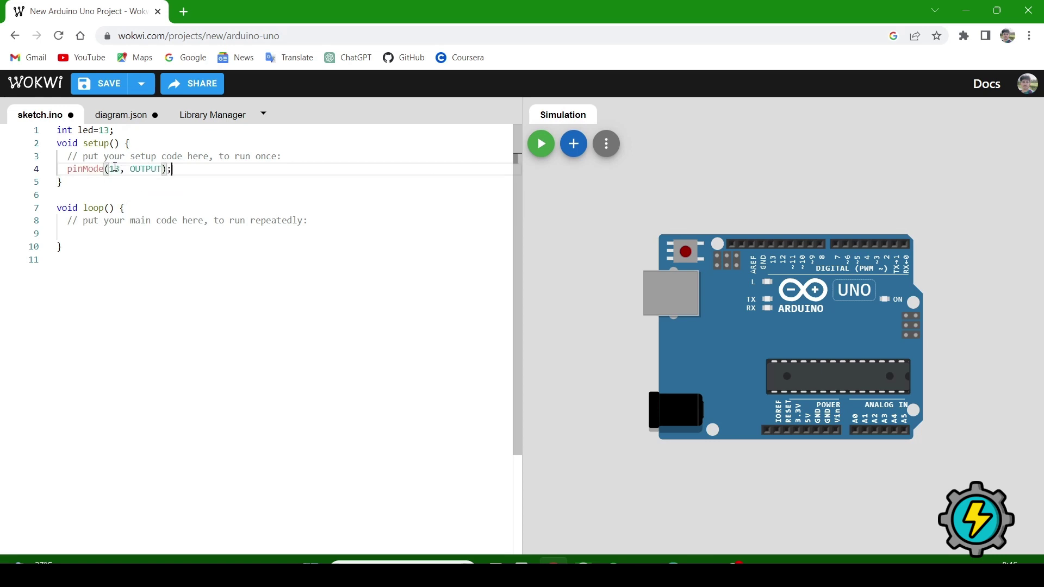
{"action": "key", "text": "Down"}
{"action": "key", "text": "Down"}
{"action": "key", "text": "Down"}
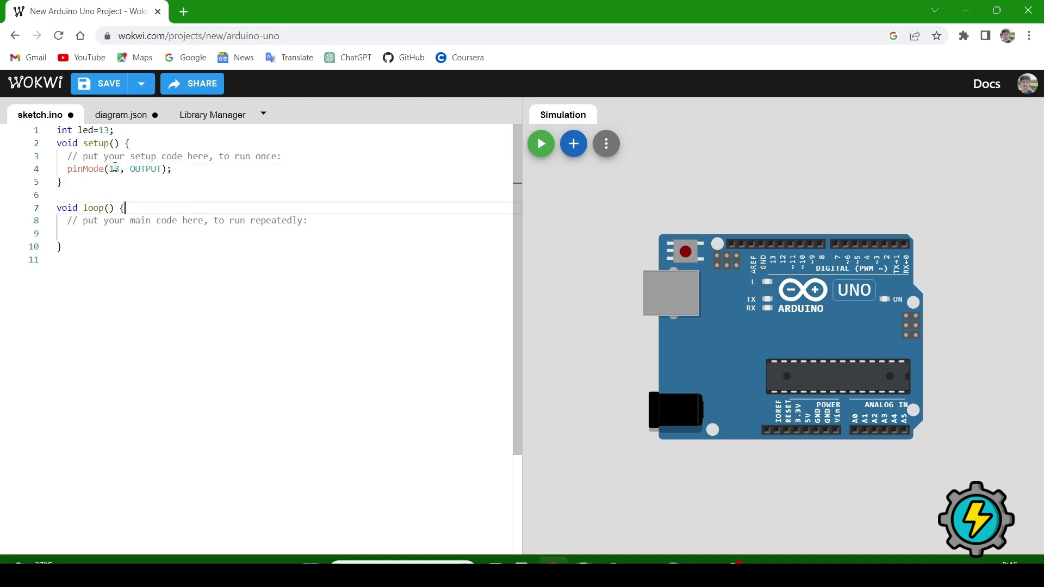
{"action": "key", "text": "Down"}
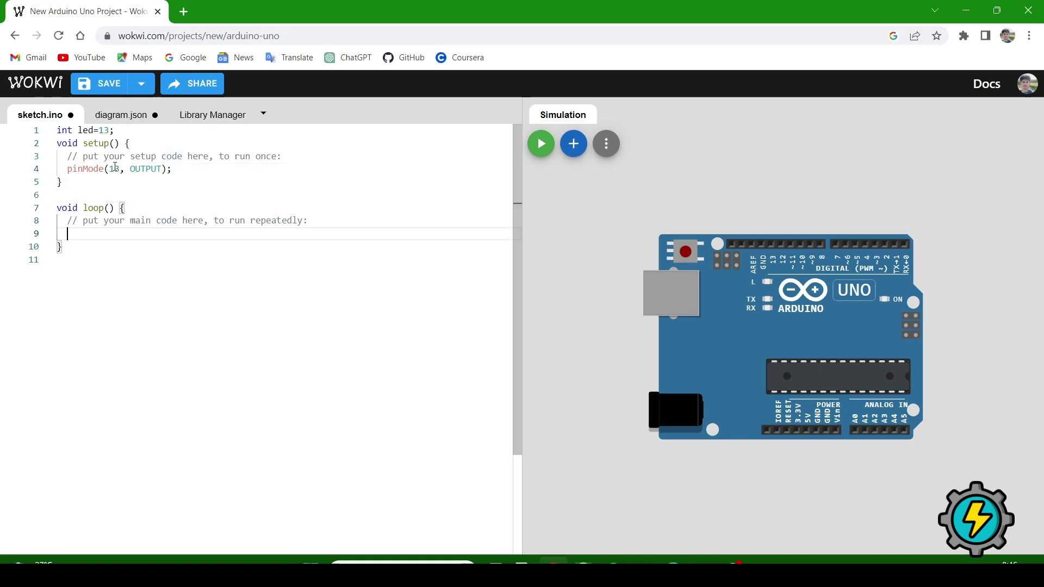
{"action": "type", "text": "digita"}
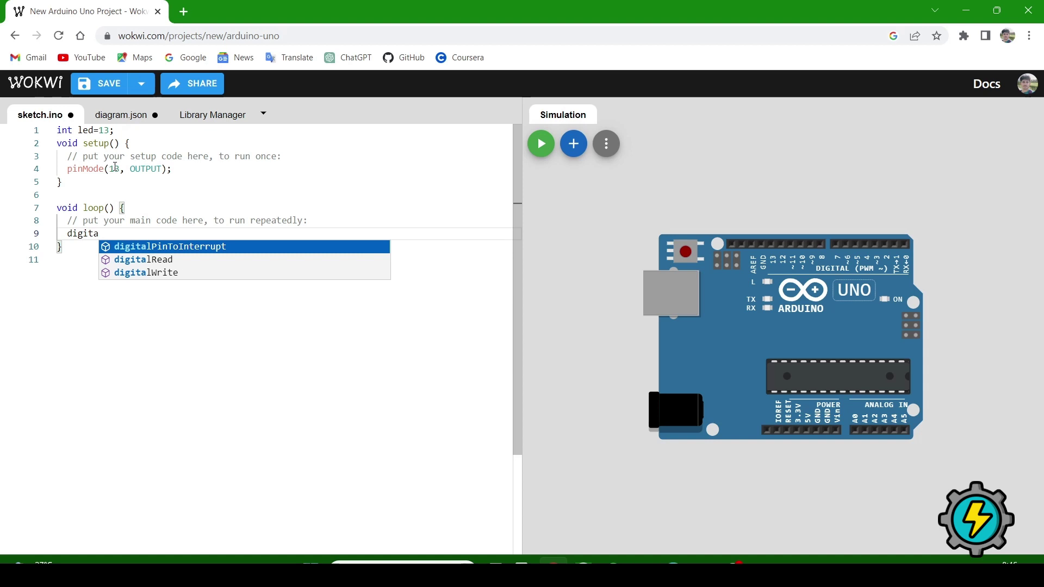
{"action": "type", "text": "l"}
Step: Write digitalWrite(13, HIGH); and delay(400); in loop() using autocomplete
{"action": "key", "text": "Down"}
{"action": "key", "text": "Down"}
{"action": "key", "text": "Return"}
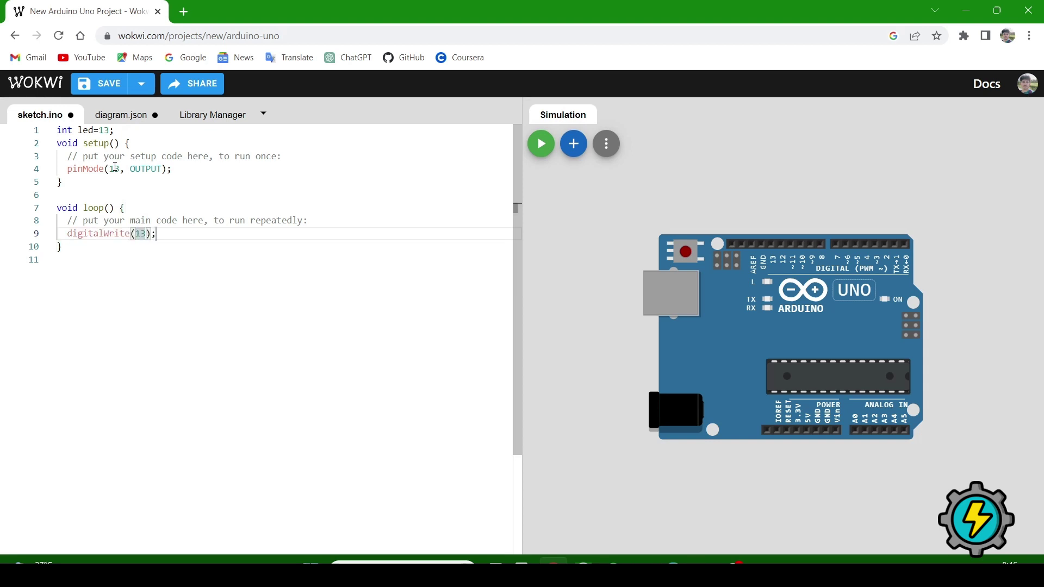
{"action": "type", "text": ", HIGH"}
{"action": "key", "text": "End"}
{"action": "key", "text": "Return"}
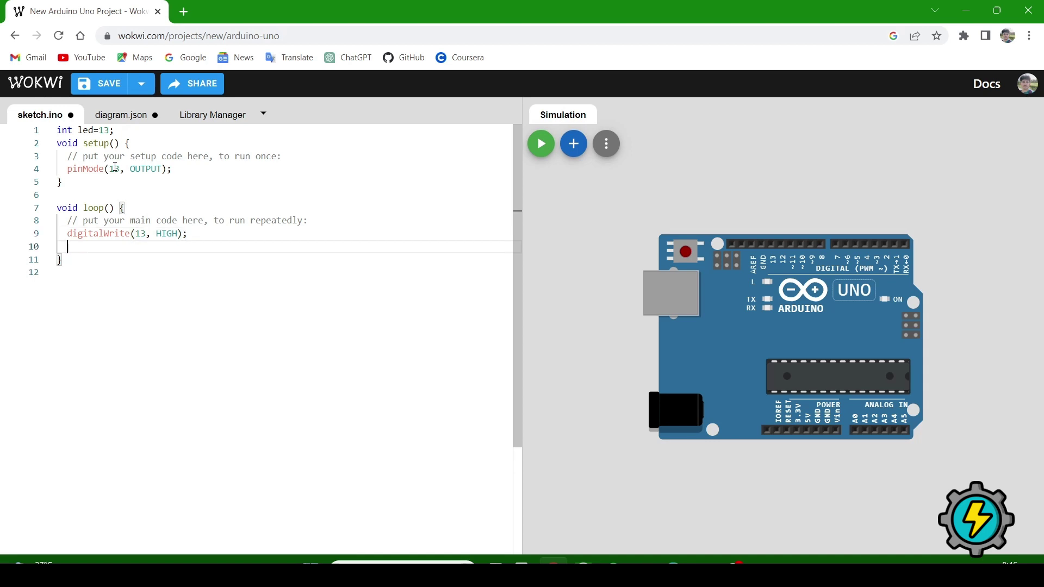
{"action": "type", "text": "delay"}
{"action": "key", "text": "Return"}
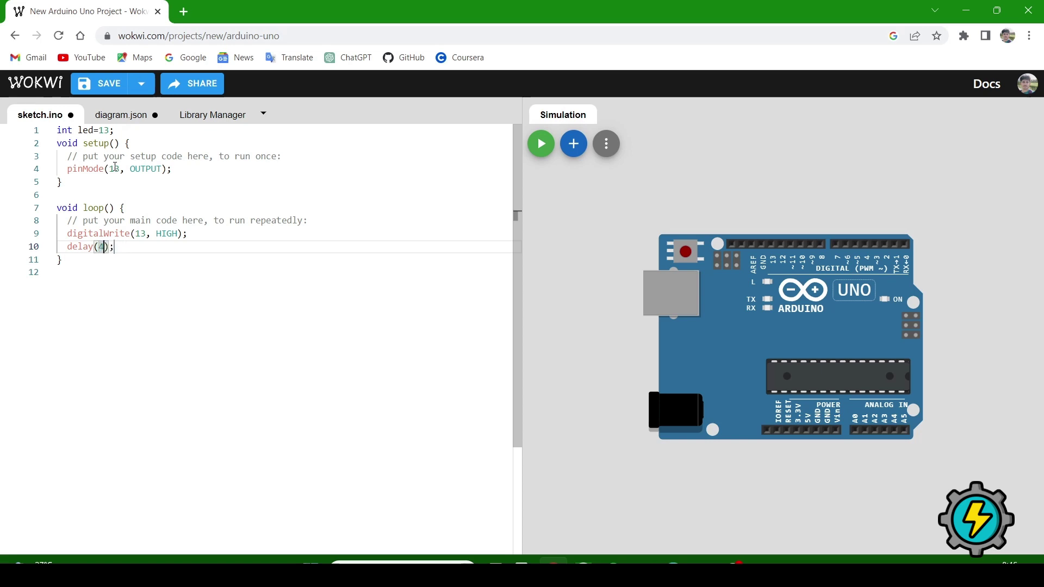
{"action": "type", "text": "00"}
{"action": "key", "text": "Return"}
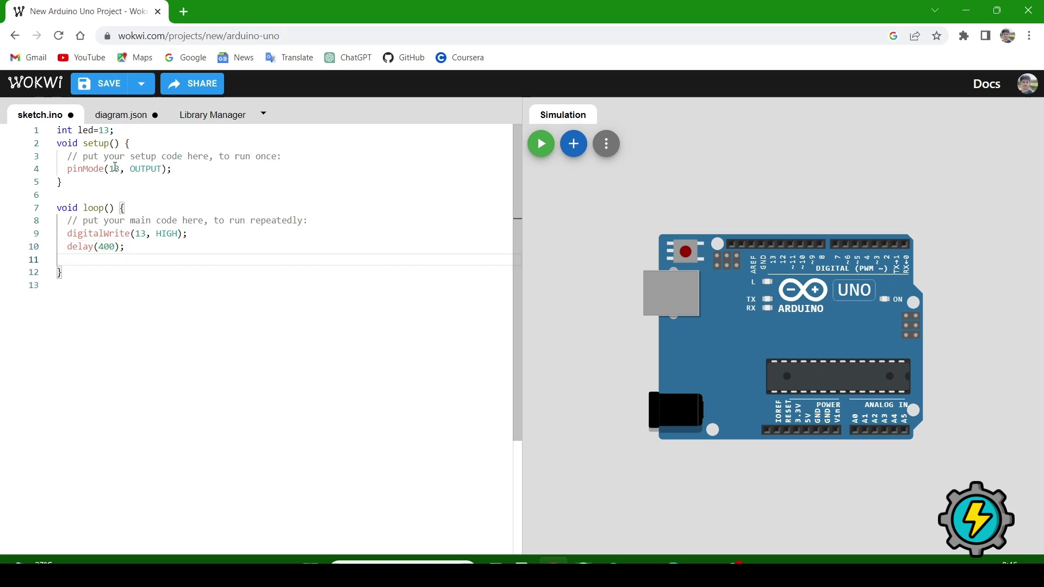
{"action": "type", "text": "digita"}
Step: Add digitalWrite(13, LOW); followed by a final delay(400); to the loop
{"action": "key", "text": "Down"}
{"action": "key", "text": "Down"}
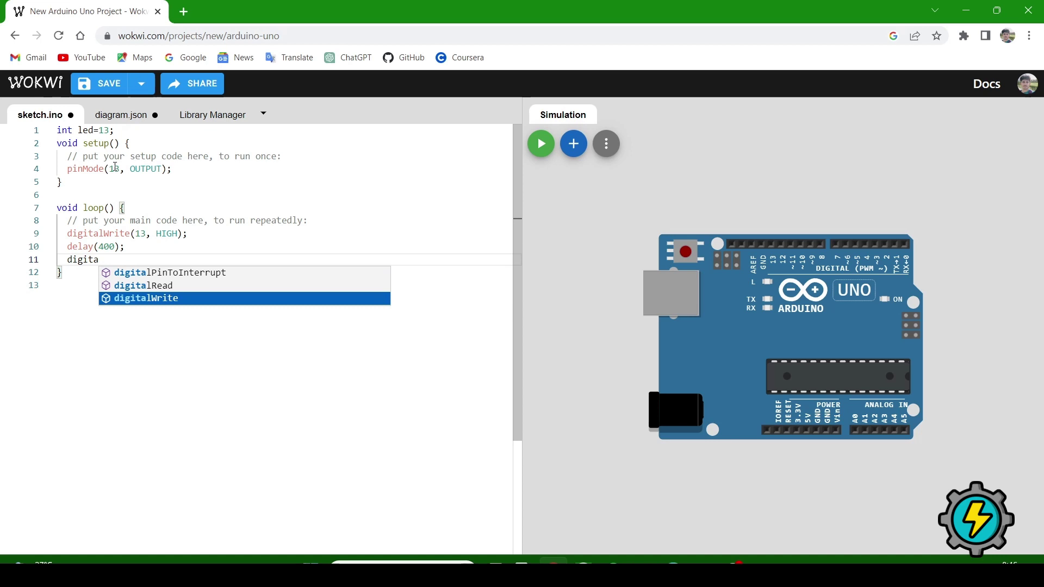
{"action": "key", "text": "Return"}
{"action": "key", "text": "End"}
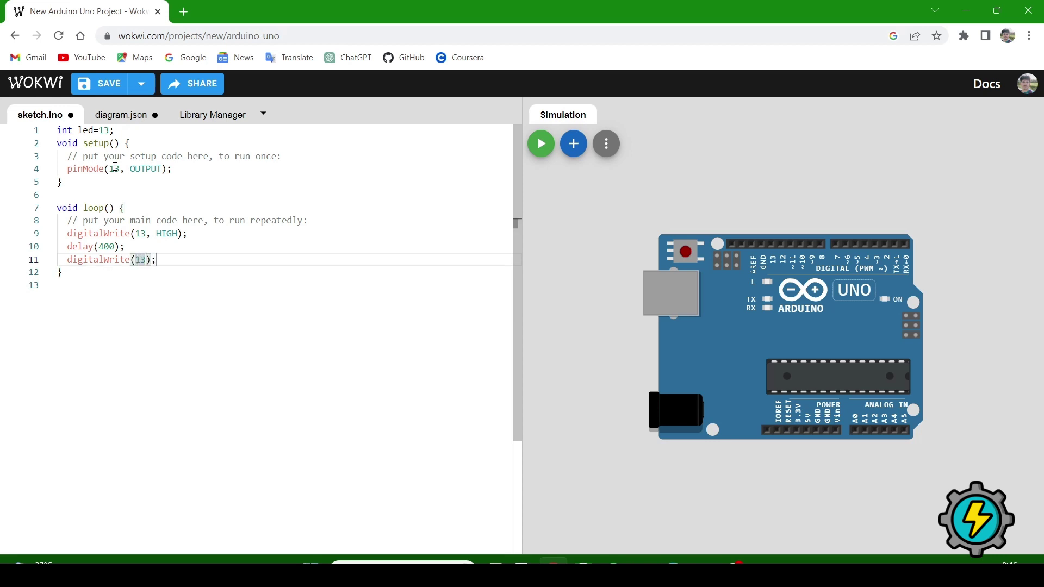
{"action": "key", "text": "Left"}
{"action": "key", "text": "Left"}
{"action": "type", "text": ","}
{"action": "key", "text": "Down"}
{"action": "key", "text": "Return"}
{"action": "key", "text": "Right"}
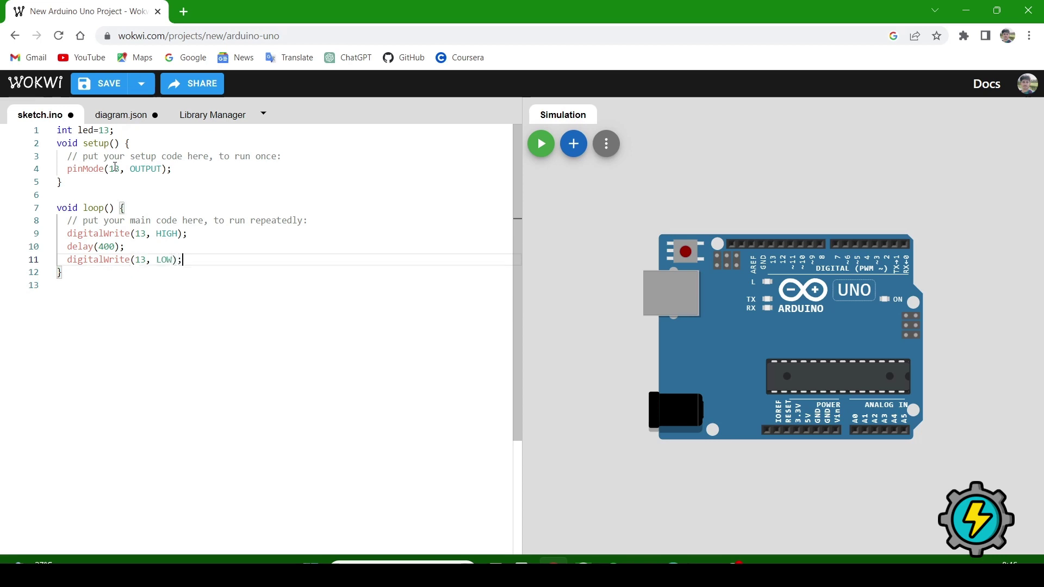
{"action": "key", "text": "Return"}
{"action": "type", "text": "delay"}
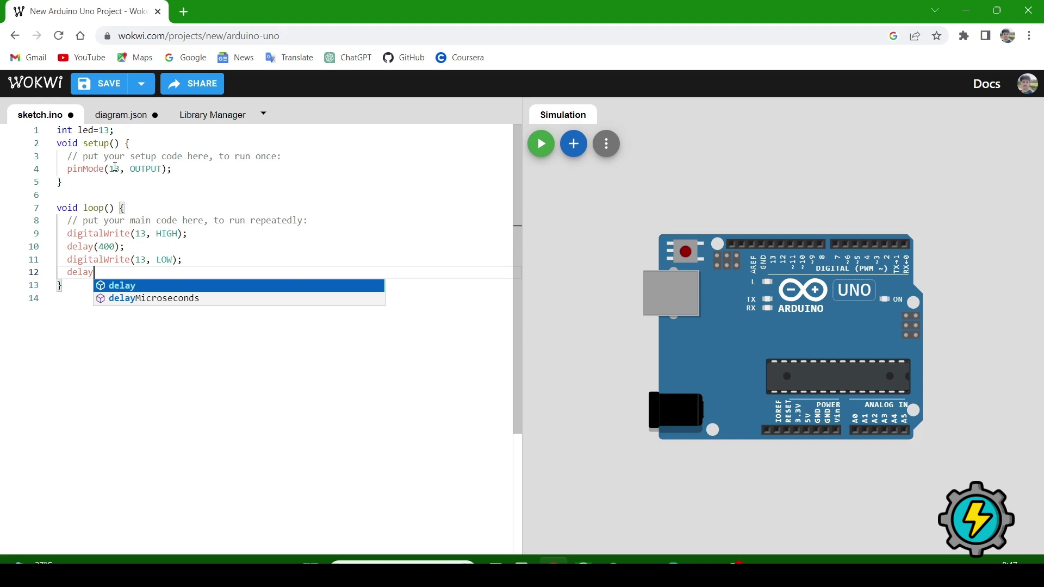
{"action": "key", "text": "Return"}
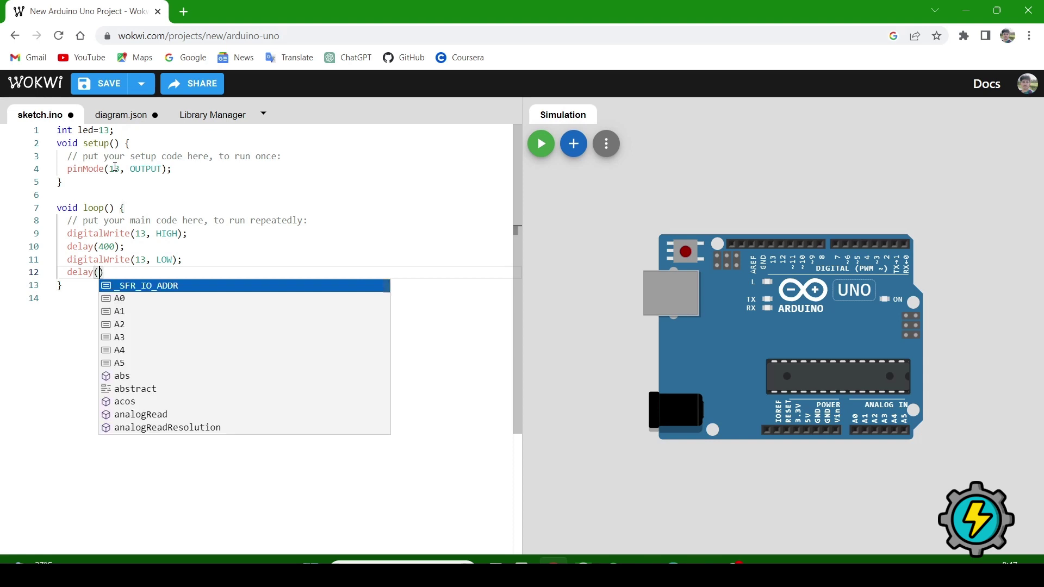
{"action": "type", "text": "400"}
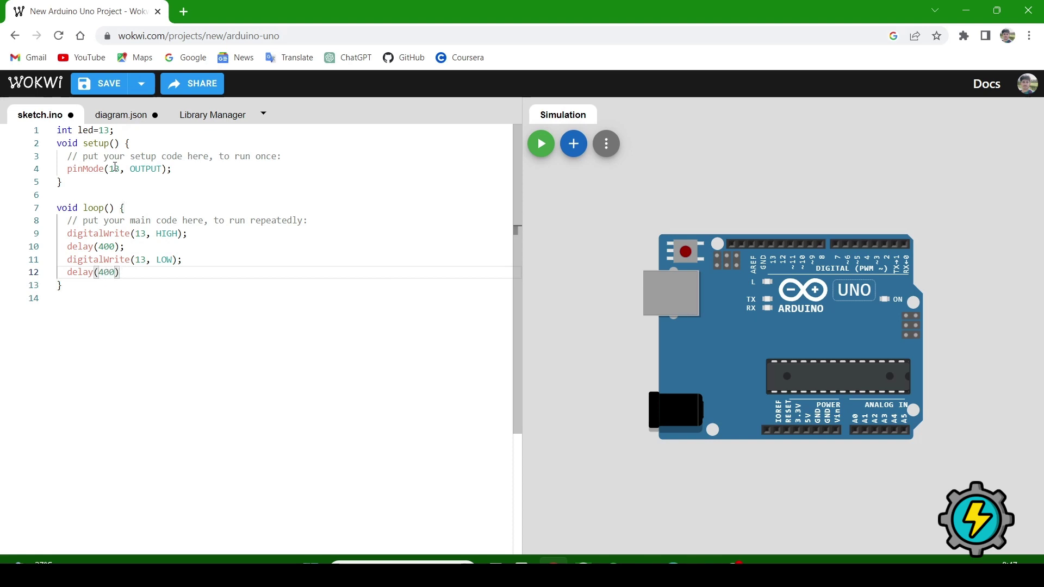
Step: Insert blank lines at the top of the sketch for a comment
{"action": "key", "text": "Up"}
{"action": "key", "text": "Up"}
{"action": "key", "text": "Up"}
{"action": "key", "text": "Up"}
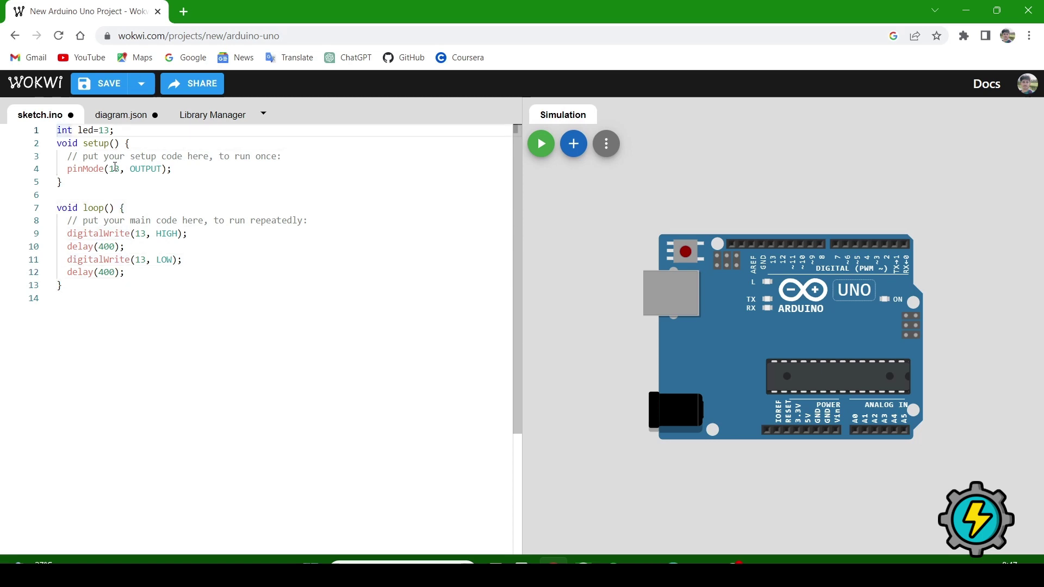
{"action": "key", "text": "Return"}
{"action": "key", "text": "Return"}
{"action": "key", "text": "Up"}
{"action": "key", "text": "Up"}
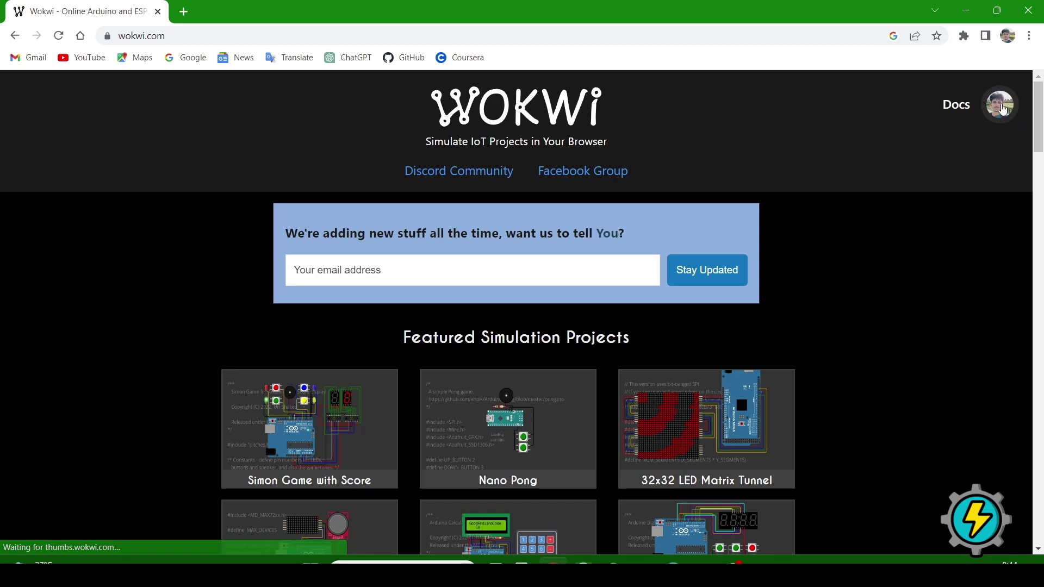
Step: Go to My projects via the account menu and bring up the new-project board list
{"action": "left_click", "coordinate": [1001, 109]}
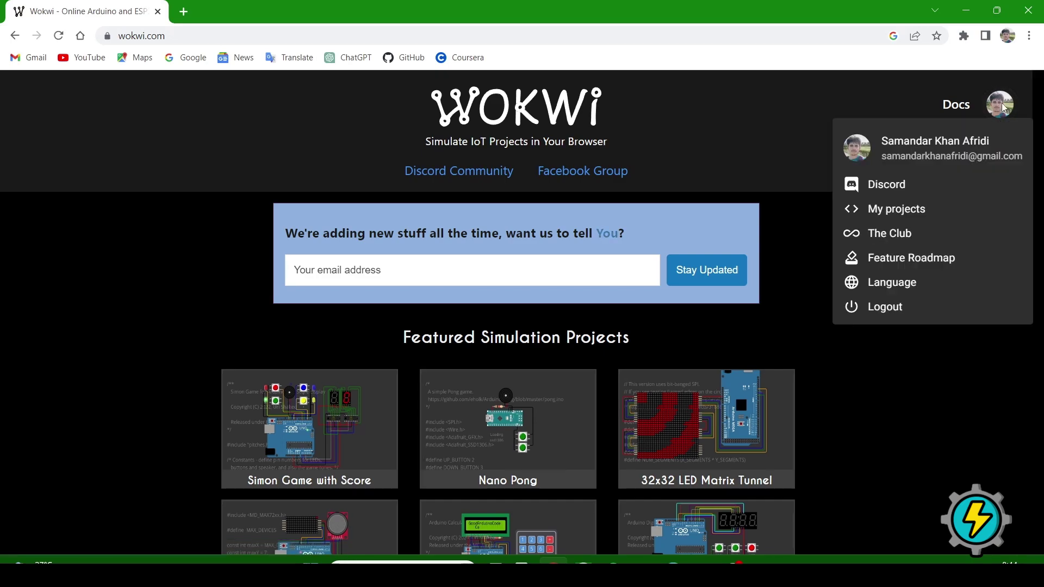
{"action": "left_click", "coordinate": [734, 269]}
{"action": "scroll", "coordinate": [572, 367], "scroll_direction": "down", "scroll_amount": 5}
{"action": "scroll", "coordinate": [594, 352], "scroll_direction": "up", "scroll_amount": 5}
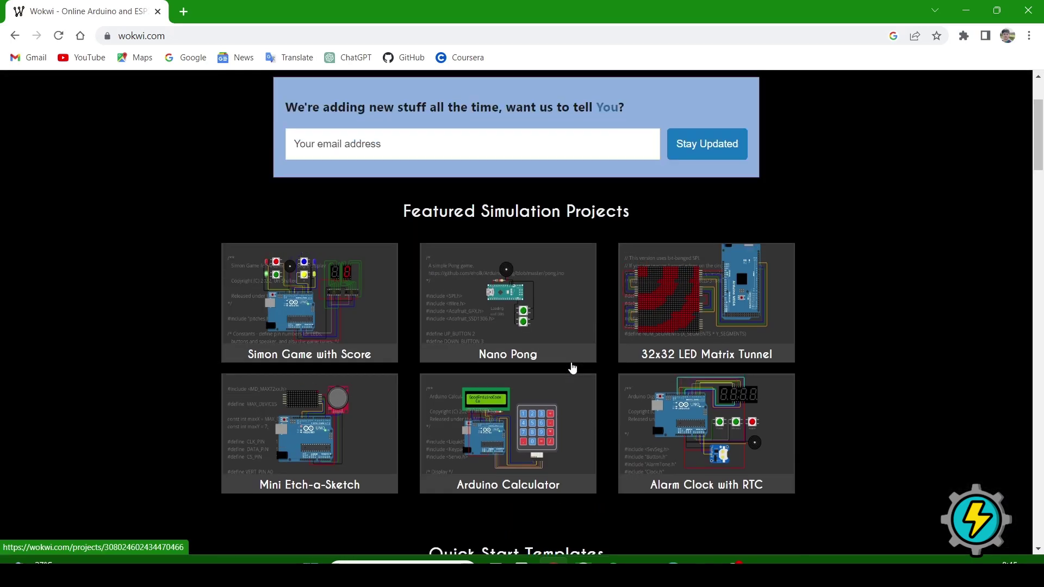
{"action": "left_click", "coordinate": [1000, 104]}
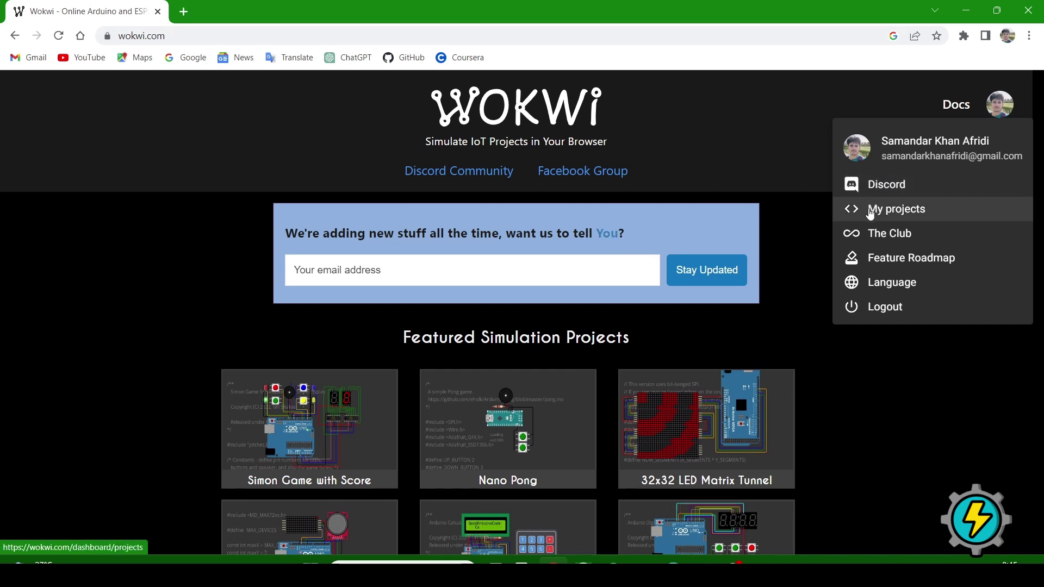
{"action": "left_click", "coordinate": [870, 213]}
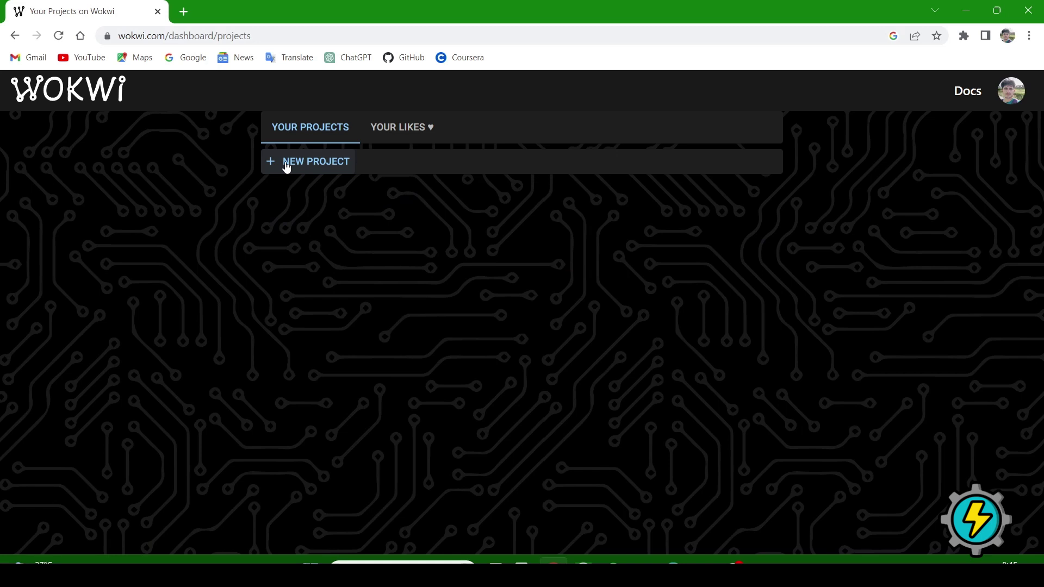
{"action": "left_click", "coordinate": [313, 170]}
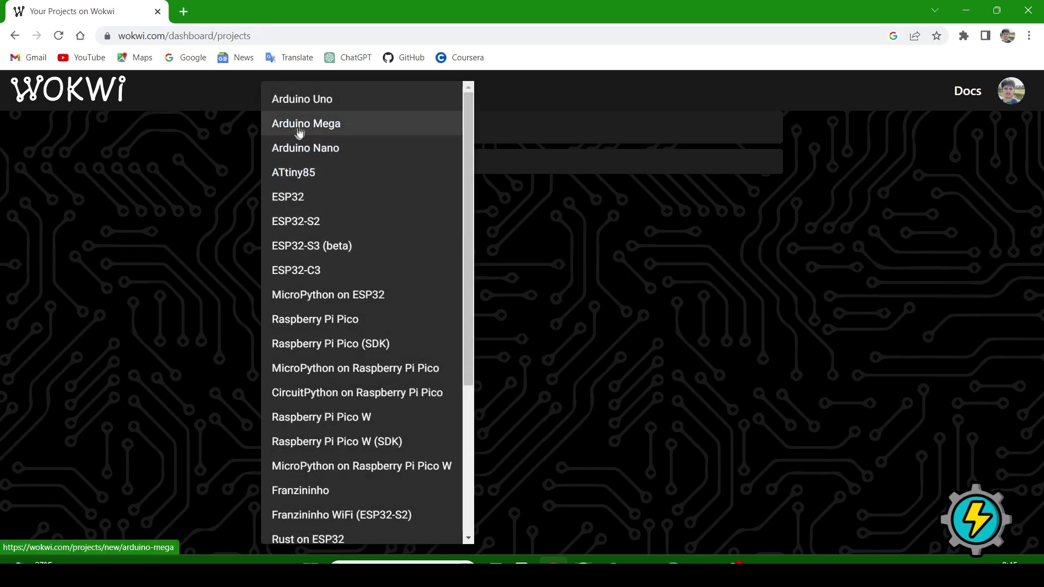
Step: Pick Arduino Uno, add a top line, and set pin 13 to OUTPUT in setup
{"action": "left_click", "coordinate": [306, 99]}
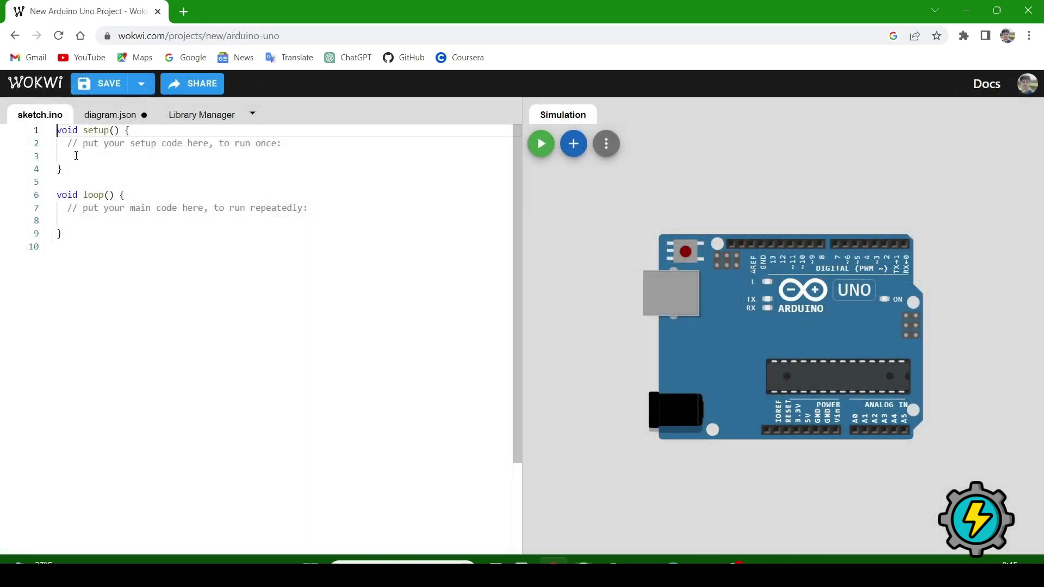
{"action": "key", "text": "Return"}
{"action": "key", "text": "Up"}
{"action": "type", "text": "int led="}
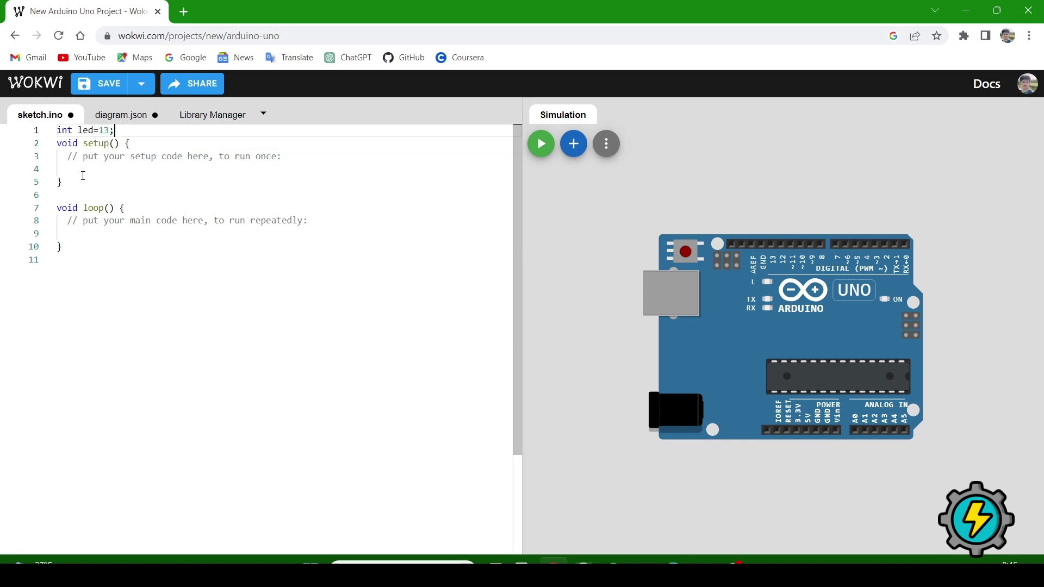
{"action": "left_click", "coordinate": [115, 166]}
{"action": "type", "text": "pinMode();"}
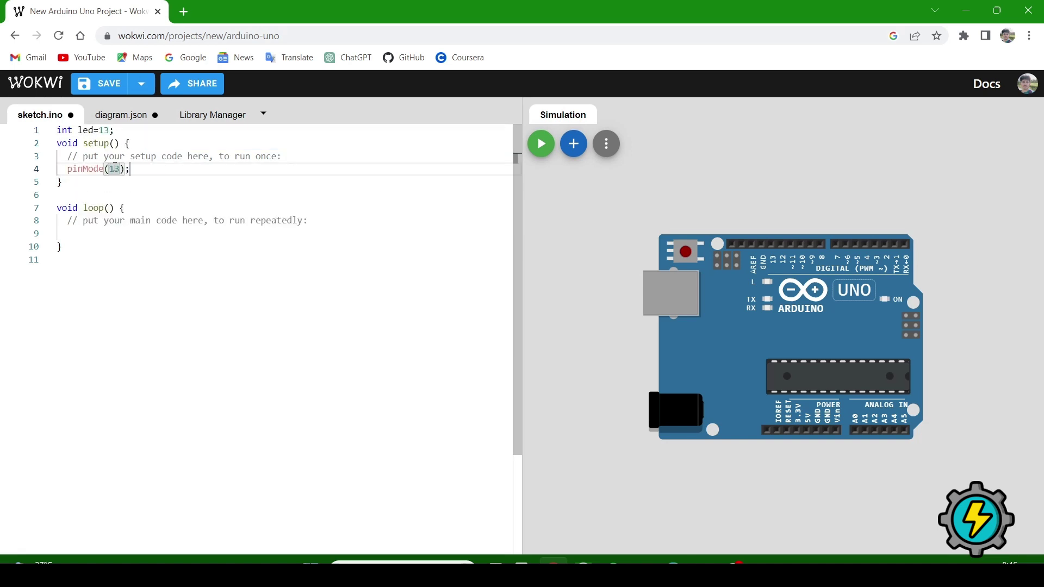
{"action": "type", "text": ", OUTPUT"}
{"action": "key", "text": "End"}
{"action": "key", "text": "Down"}
{"action": "key", "text": "Down"}
{"action": "key", "text": "Down"}
{"action": "type", "text": "digital"}
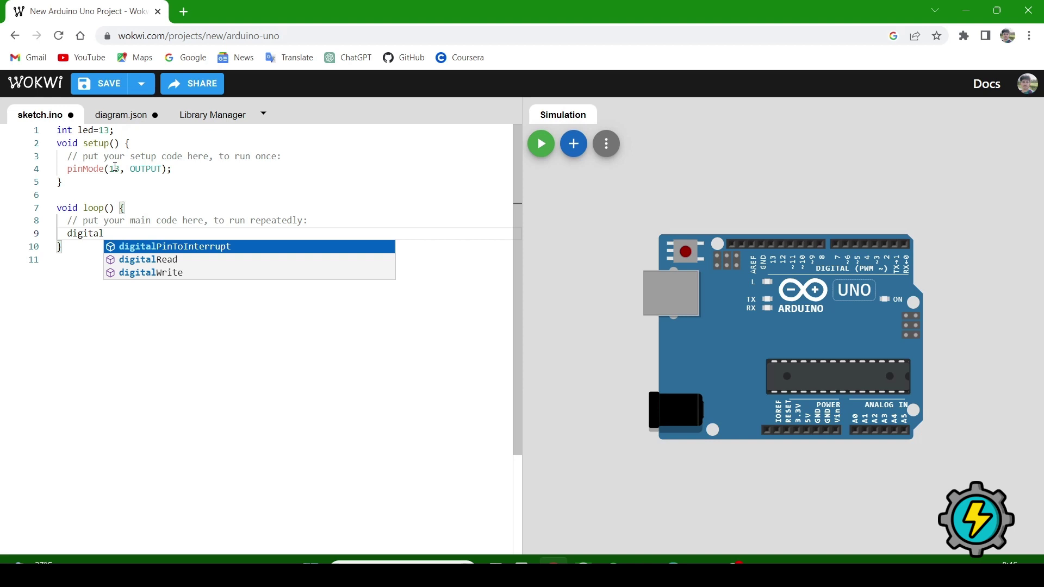
{"action": "type", "text": "Write(13, HIGH);"}
Step: Finish the 400 ms HIGH/LOW blink lines in loop() and add a top comment line
{"action": "key", "text": "Return"}
{"action": "type", "text": "delay();"}
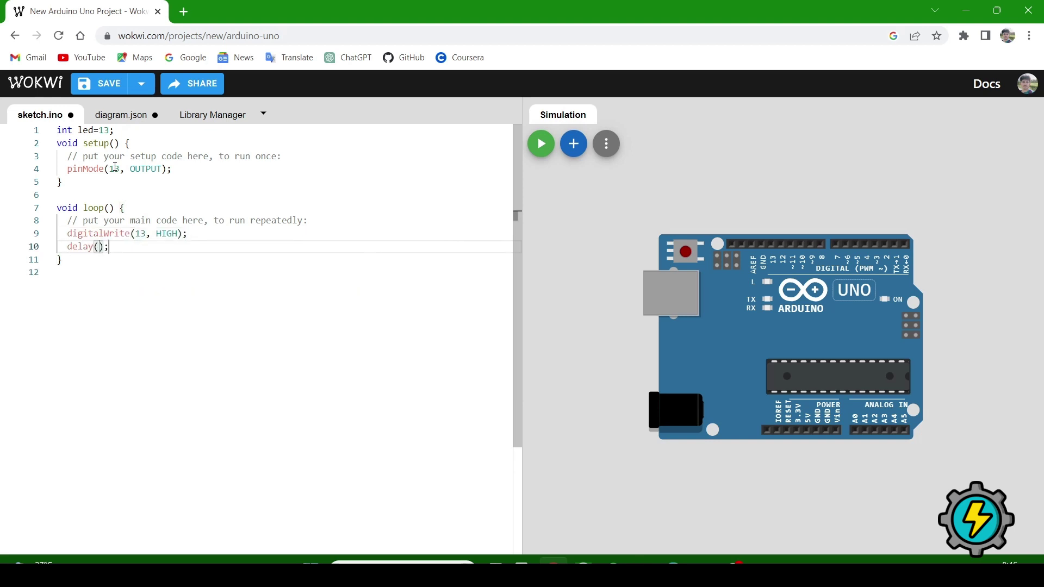
{"action": "type", "text": "400"}
{"action": "key", "text": "Return"}
{"action": "type", "text": "digitalWrite(13"}
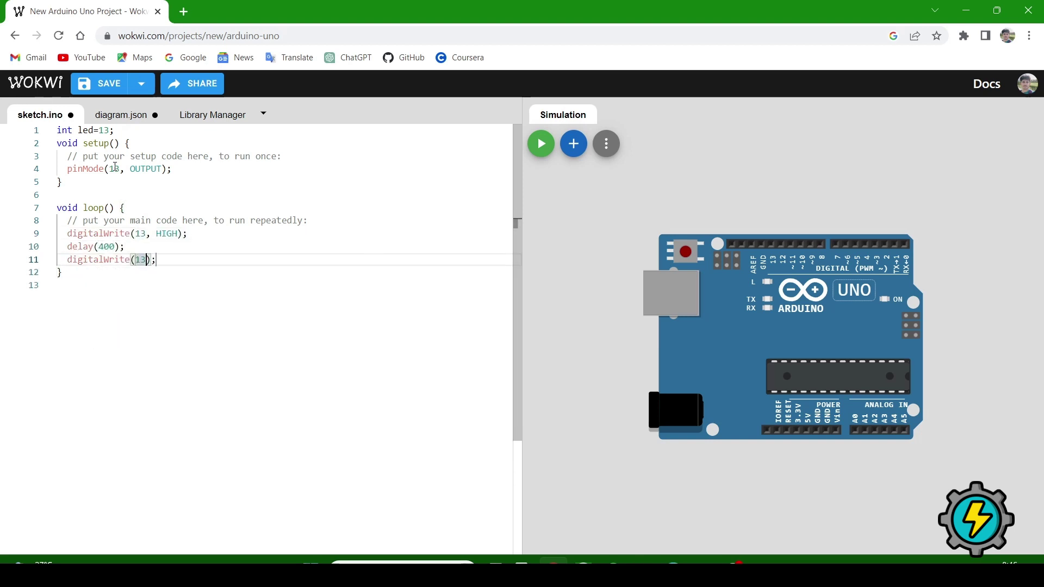
{"action": "type", "text": ", LOW);"}
{"action": "key", "text": "Return"}
{"action": "type", "text": "delay(400);"}
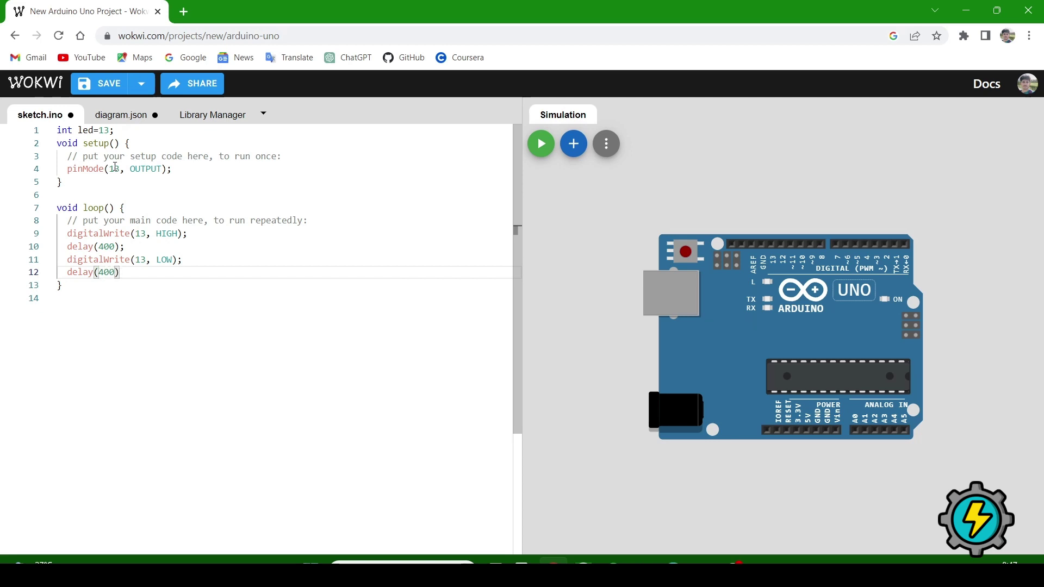
{"action": "key", "text": "ctrl+Home"}
{"action": "key", "text": "Return"}
{"action": "key", "text": "Return"}
{"action": "key", "text": "Up"}
{"action": "key", "text": "Up"}
{"action": "type", "text": "//"}
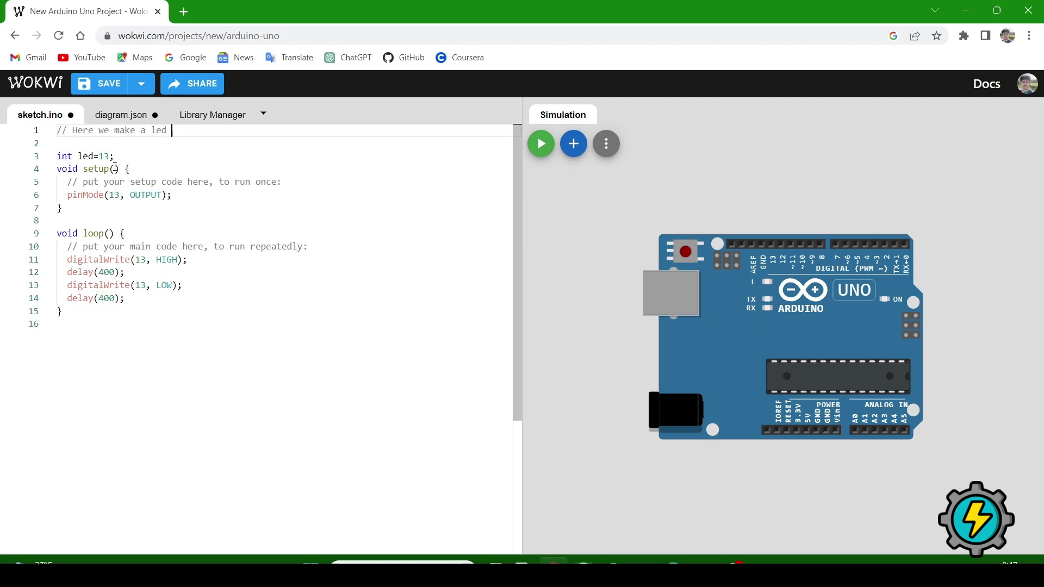
Step: Add an LED part and place it above the Arduino Uno board
{"action": "left_click", "coordinate": [573, 144]}
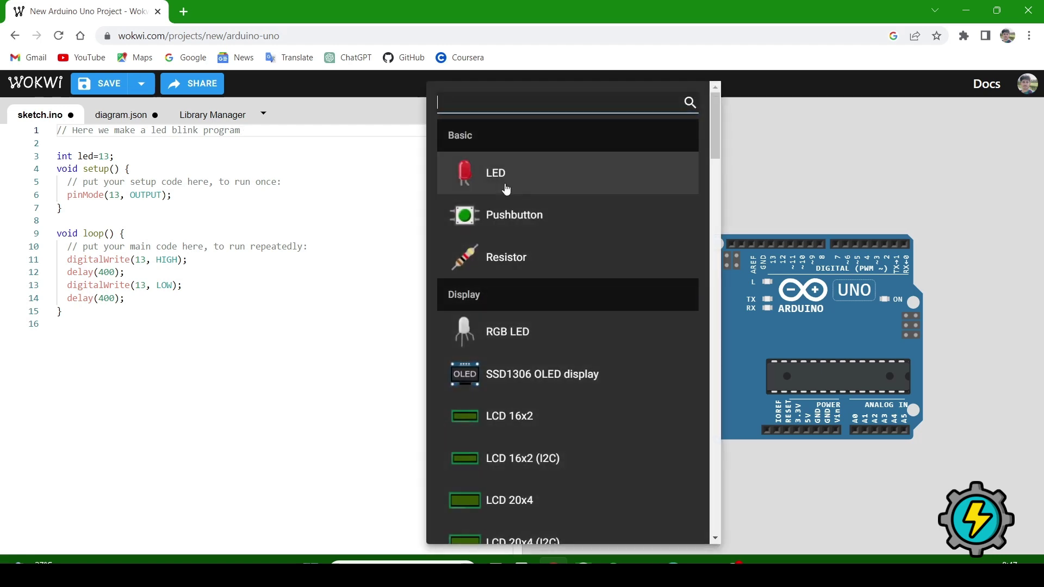
{"action": "left_click", "coordinate": [476, 186]}
{"action": "left_click_drag", "start_coordinate": [574, 223], "coordinate": [773, 202]}
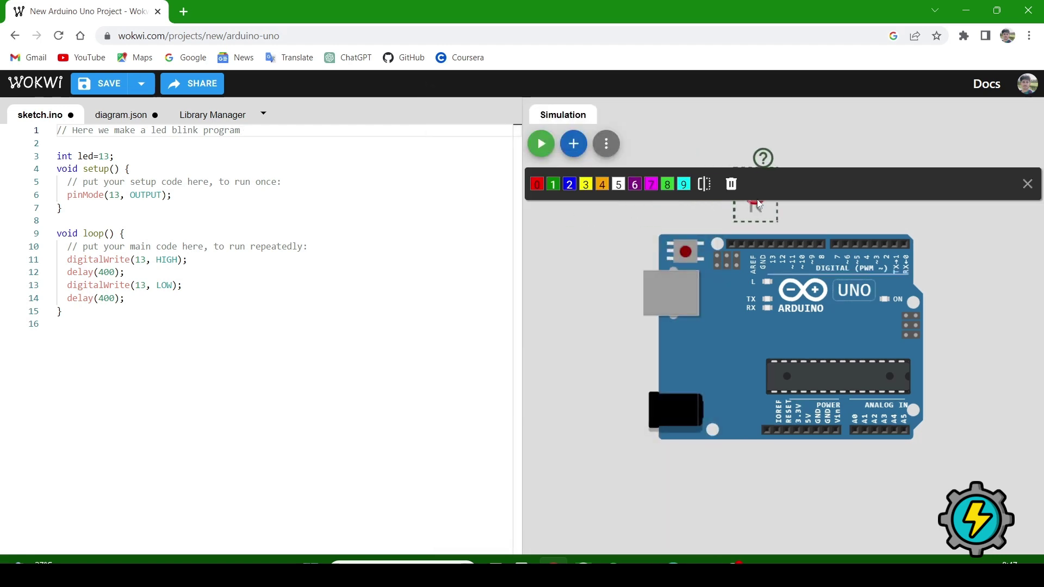
{"action": "left_click", "coordinate": [771, 205]}
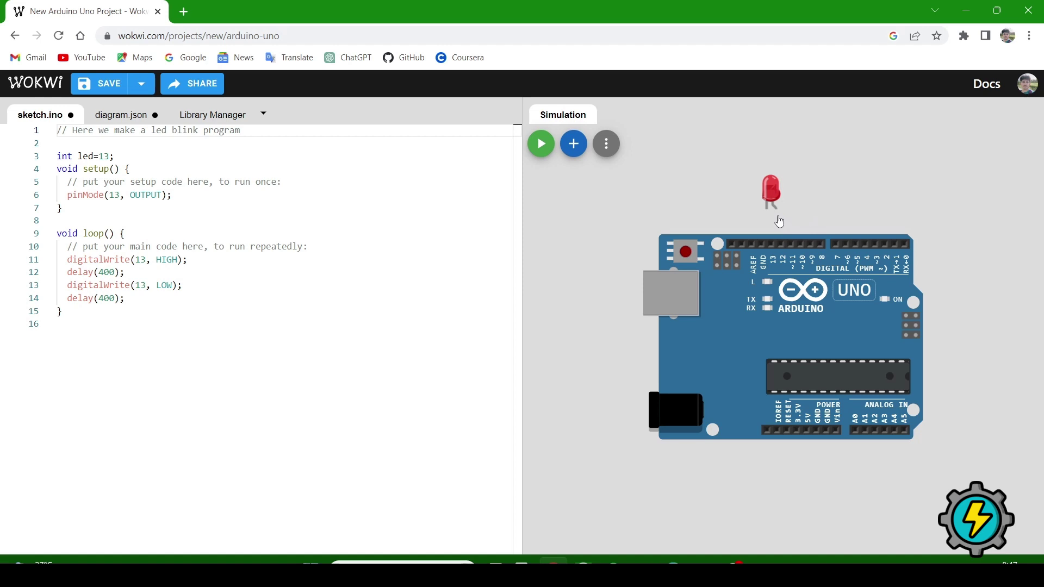
{"action": "left_click", "coordinate": [766, 209]}
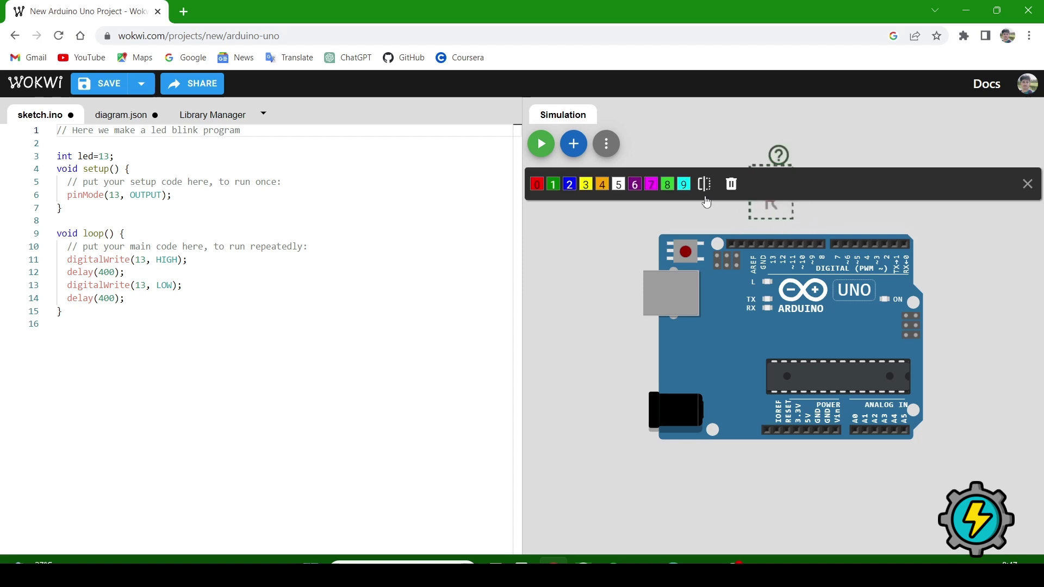
Step: Wire the LED anode to pin 13 and its cathode to GND
{"action": "left_click", "coordinate": [818, 224]}
{"action": "left_click", "coordinate": [766, 209]}
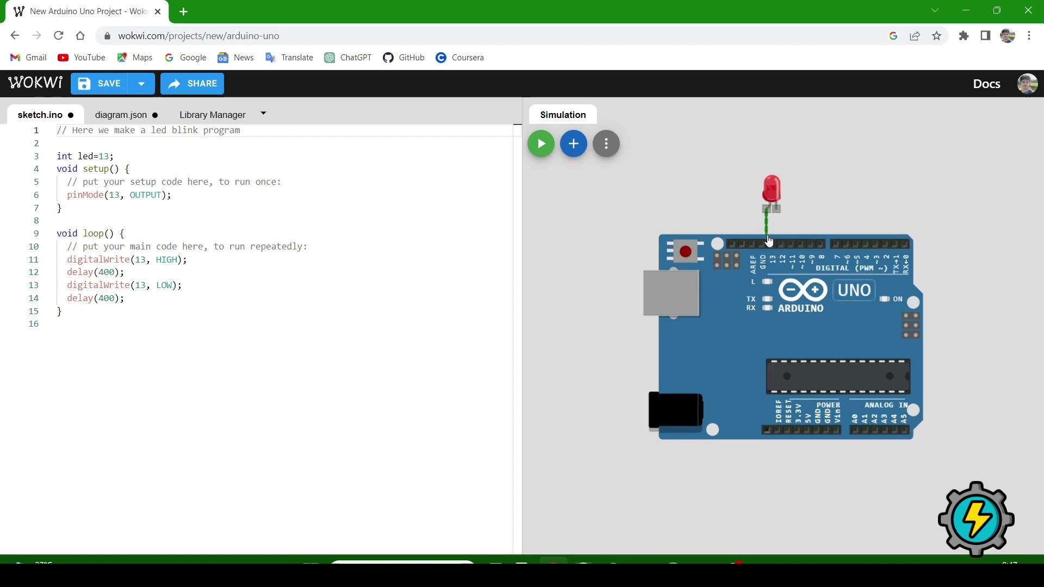
{"action": "left_click", "coordinate": [767, 209]}
{"action": "left_click", "coordinate": [770, 190]}
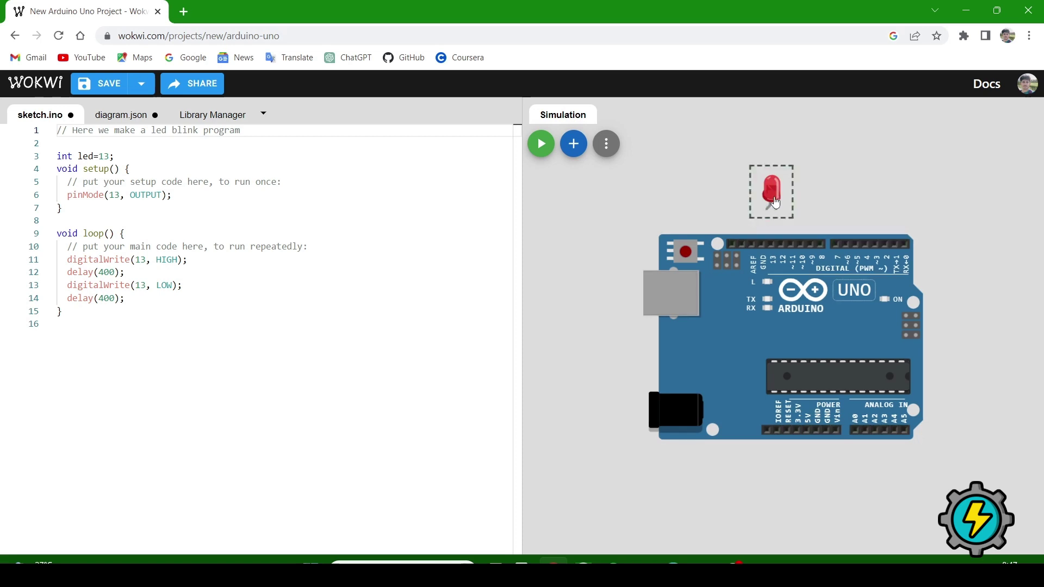
{"action": "left_click", "coordinate": [776, 209]}
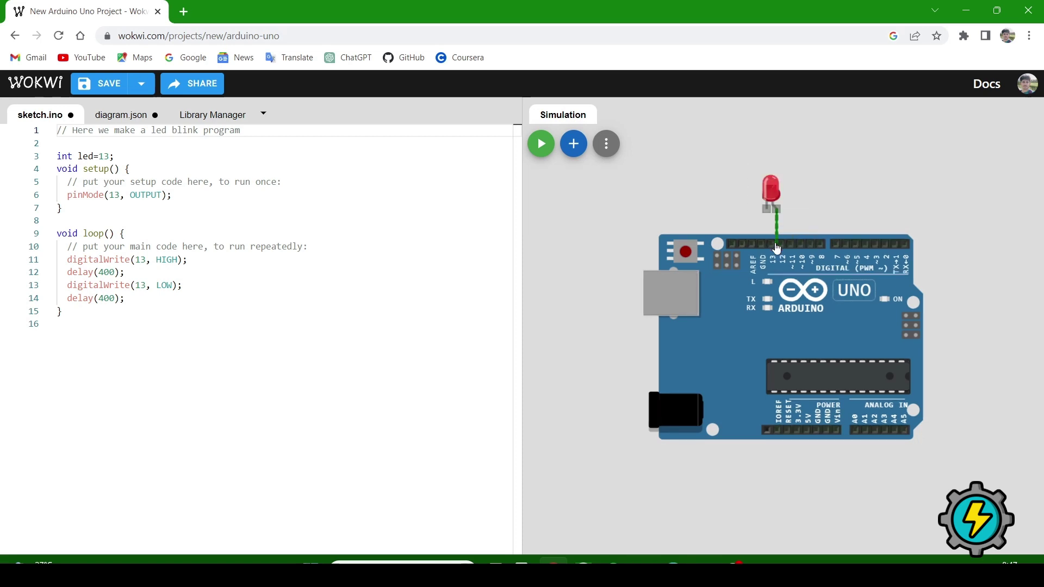
{"action": "left_click", "coordinate": [770, 244]}
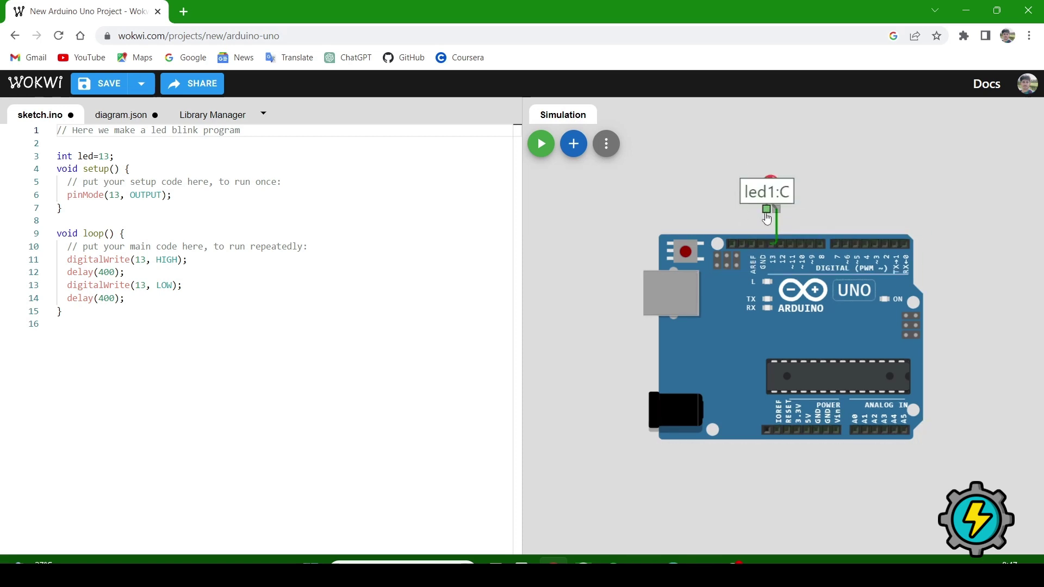
{"action": "left_click", "coordinate": [767, 208]}
{"action": "left_click", "coordinate": [761, 243]}
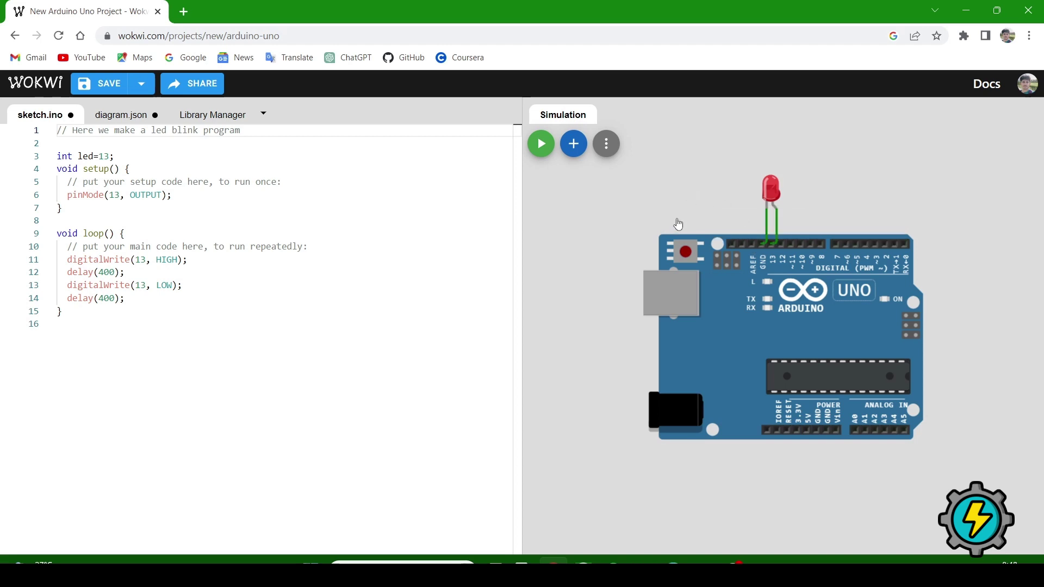
{"action": "left_click", "coordinate": [541, 144]}
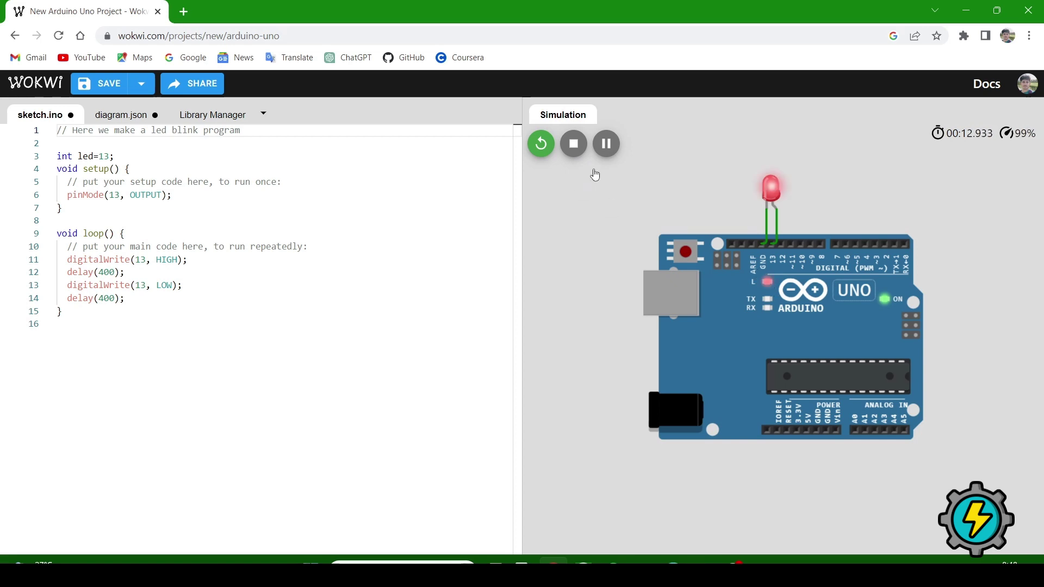
{"action": "left_click", "coordinate": [605, 144]}
{"action": "mouse_move", "coordinate": [313, 179]}
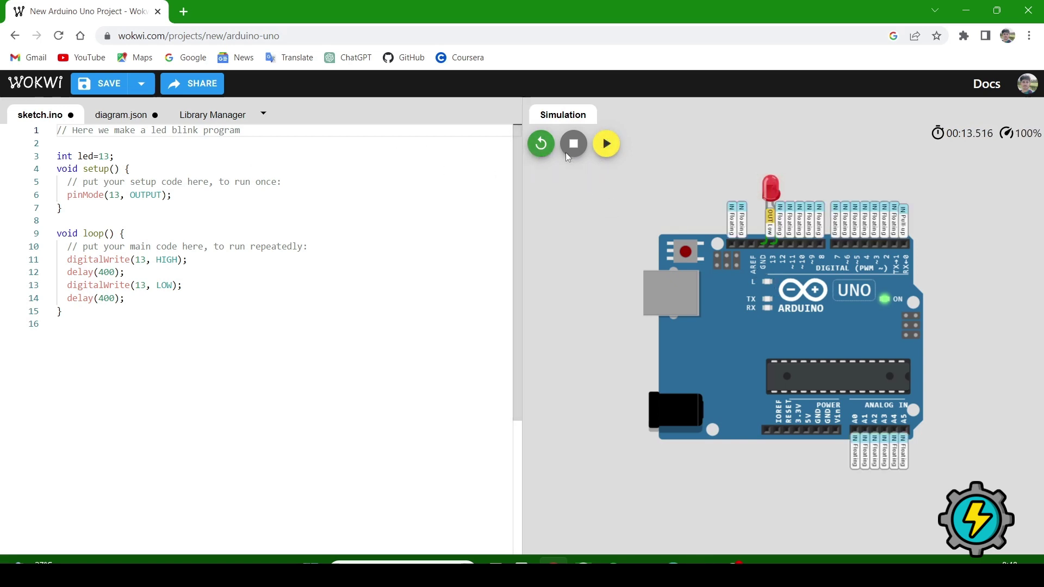
{"action": "left_click", "coordinate": [573, 145]}
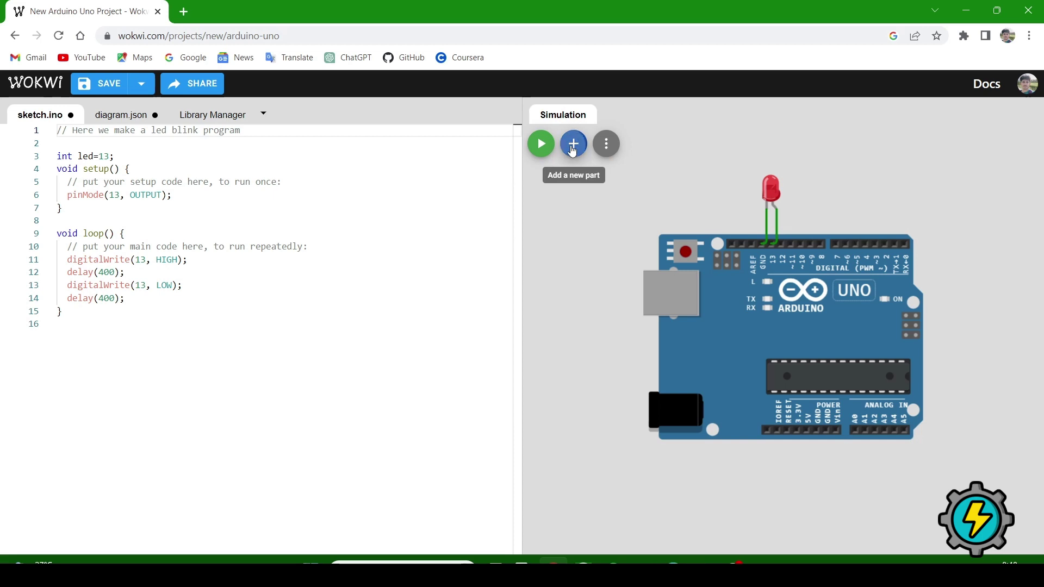
{"action": "left_click", "coordinate": [573, 148]}
{"action": "scroll", "coordinate": [517, 243], "scroll_direction": "down", "scroll_amount": 2}
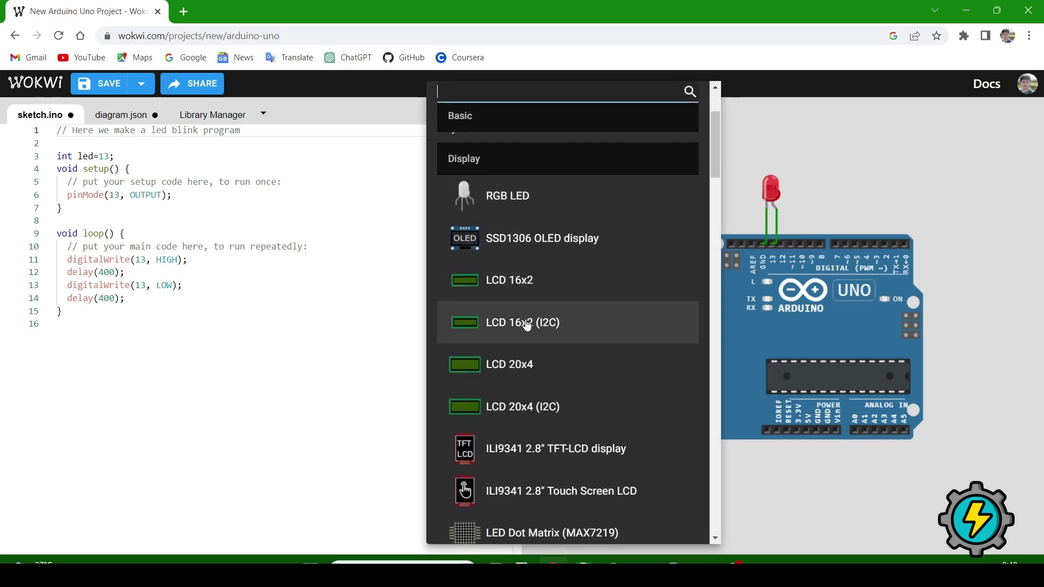
{"action": "scroll", "coordinate": [526, 326], "scroll_direction": "down", "scroll_amount": 3}
{"action": "scroll", "coordinate": [534, 350], "scroll_direction": "down", "scroll_amount": 2}
{"action": "scroll", "coordinate": [522, 319], "scroll_direction": "down", "scroll_amount": 1}
{"action": "scroll", "coordinate": [527, 310], "scroll_direction": "down", "scroll_amount": 3}
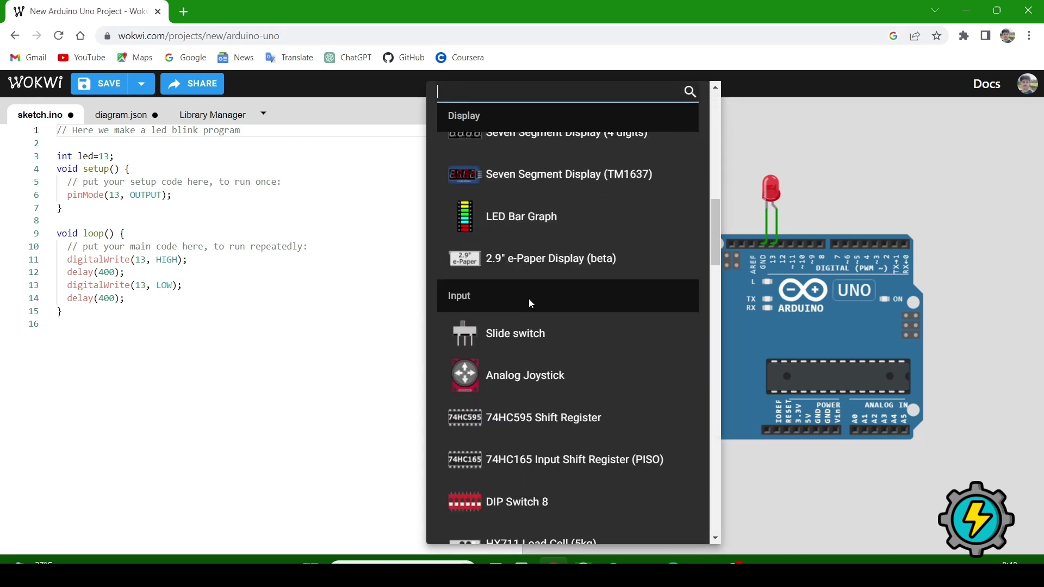
{"action": "scroll", "coordinate": [528, 299], "scroll_direction": "down", "scroll_amount": 2}
{"action": "scroll", "coordinate": [528, 322], "scroll_direction": "down", "scroll_amount": 3}
{"action": "scroll", "coordinate": [528, 323], "scroll_direction": "down", "scroll_amount": 3}
{"action": "scroll", "coordinate": [541, 332], "scroll_direction": "down", "scroll_amount": 4}
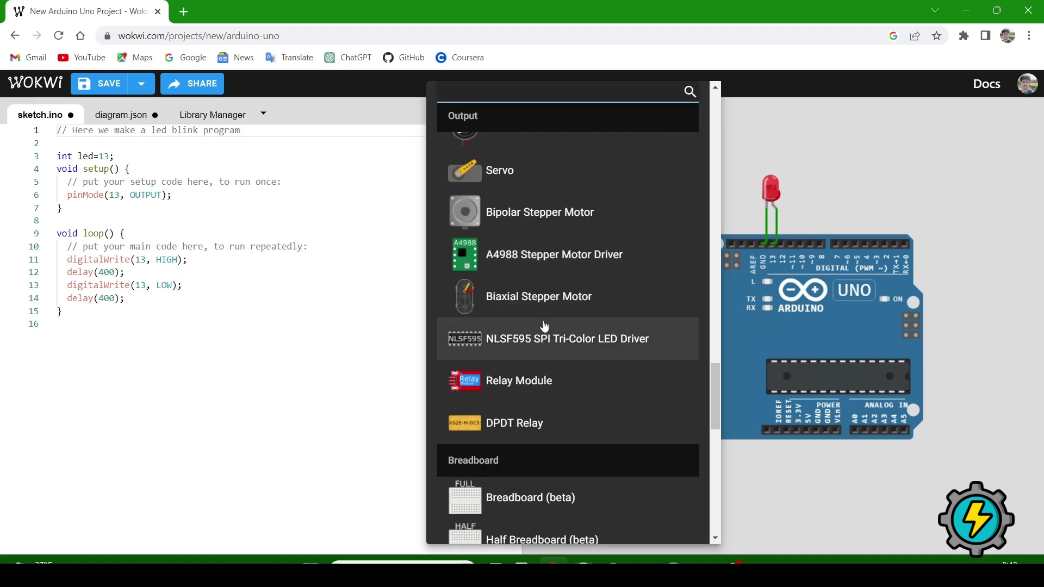
{"action": "scroll", "coordinate": [541, 327], "scroll_direction": "down", "scroll_amount": 4}
{"action": "scroll", "coordinate": [542, 333], "scroll_direction": "down", "scroll_amount": 4}
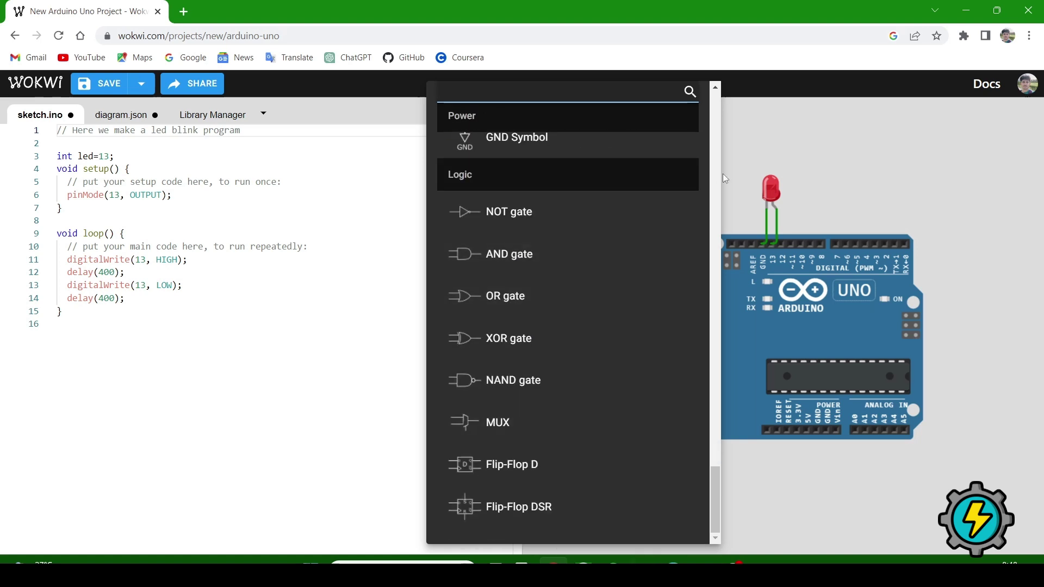
{"action": "left_click", "coordinate": [740, 148]}
{"action": "left_click", "coordinate": [607, 148]}
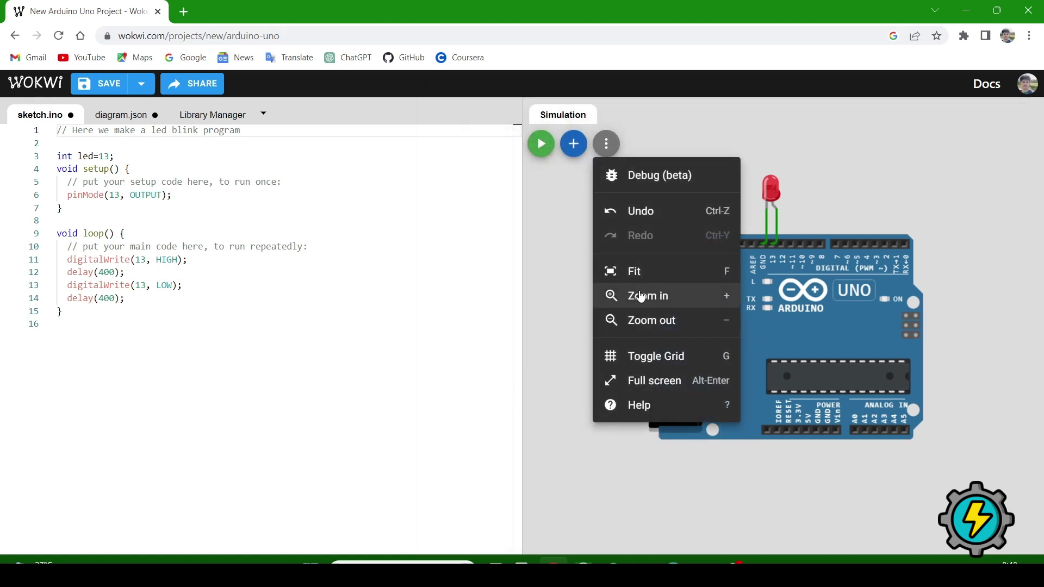
{"action": "left_click", "coordinate": [551, 244]}
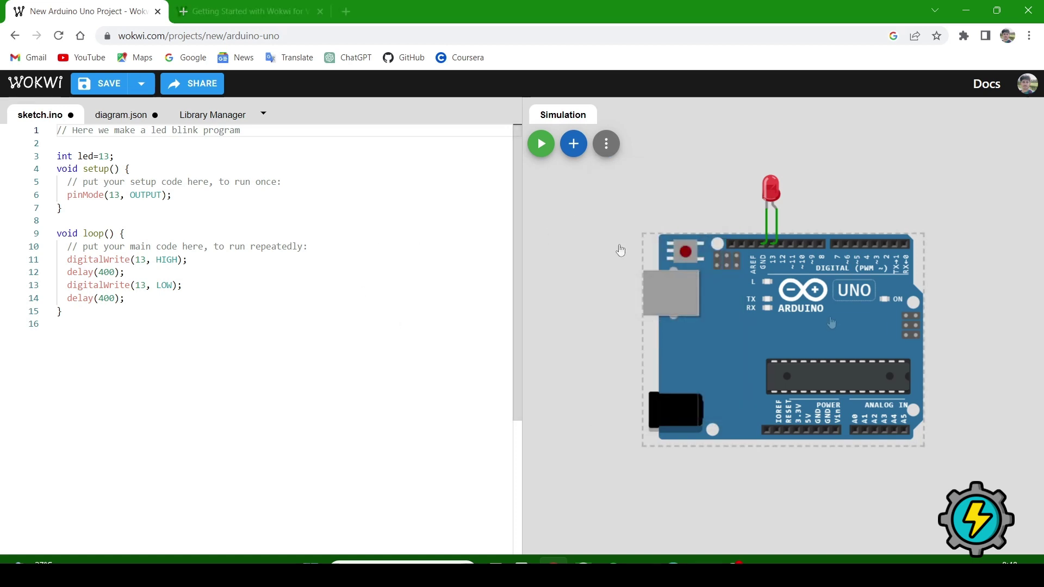
Step: Save the project under the name 'LED Blink', then start a new line below the code
{"action": "left_click", "coordinate": [98, 85]}
{"action": "left_click", "coordinate": [478, 270]}
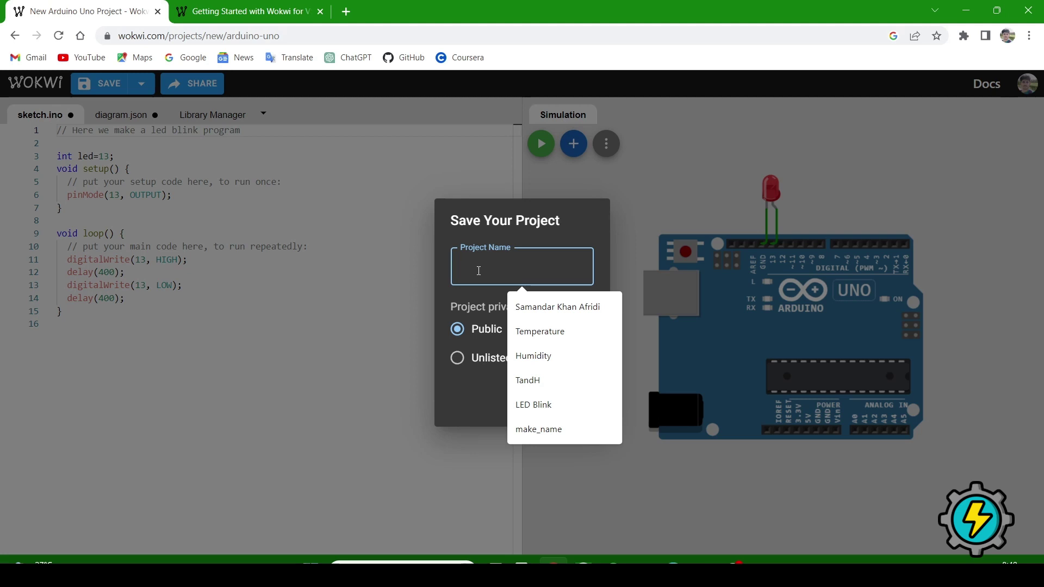
{"action": "left_click", "coordinate": [533, 405]}
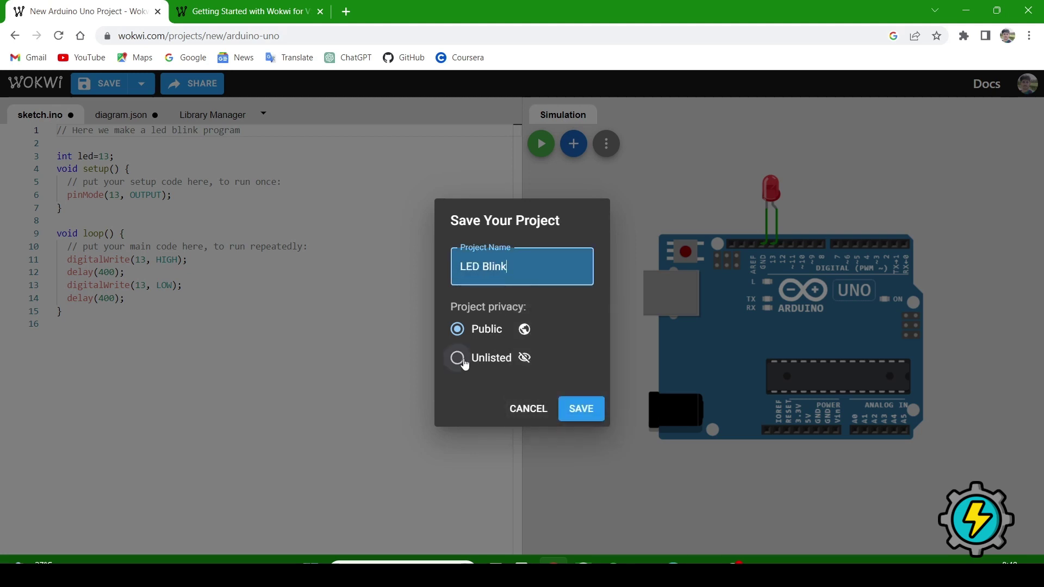
{"action": "left_click", "coordinate": [580, 407]}
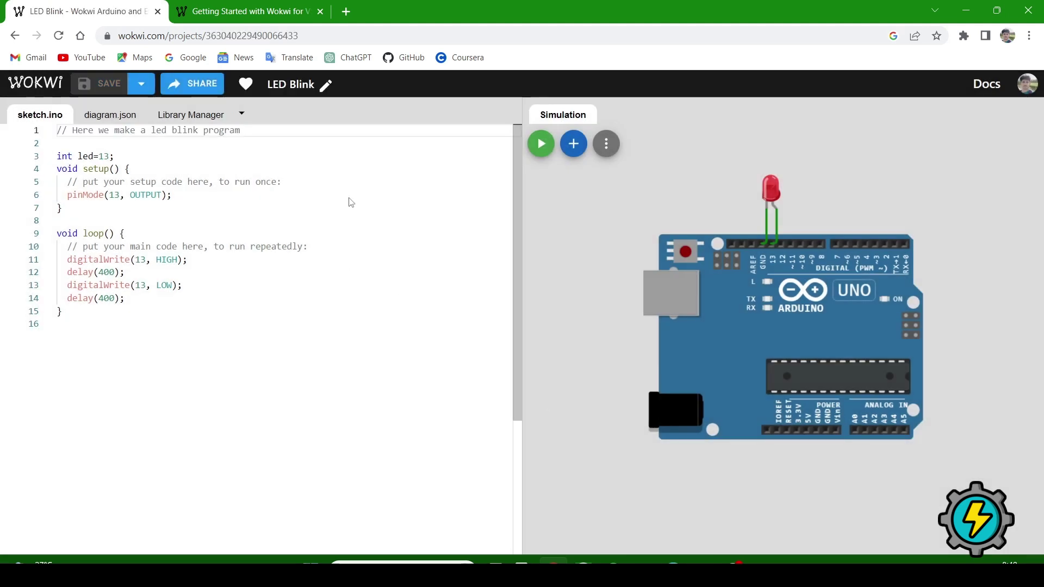
{"action": "left_click", "coordinate": [113, 344]}
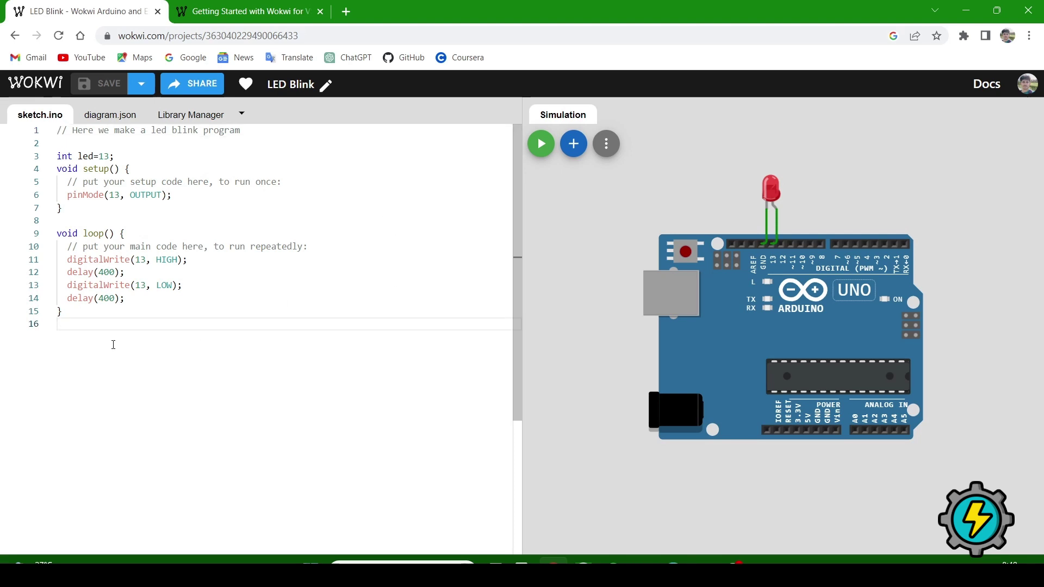
{"action": "key", "text": "Return"}
{"action": "key", "text": "Return"}
{"action": "type", "text": "Thank You"}
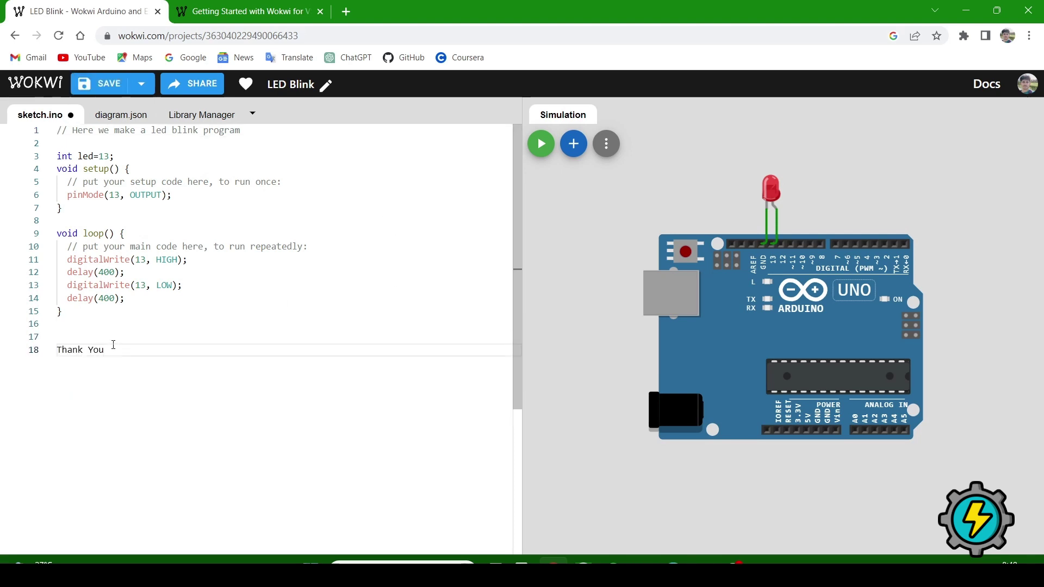